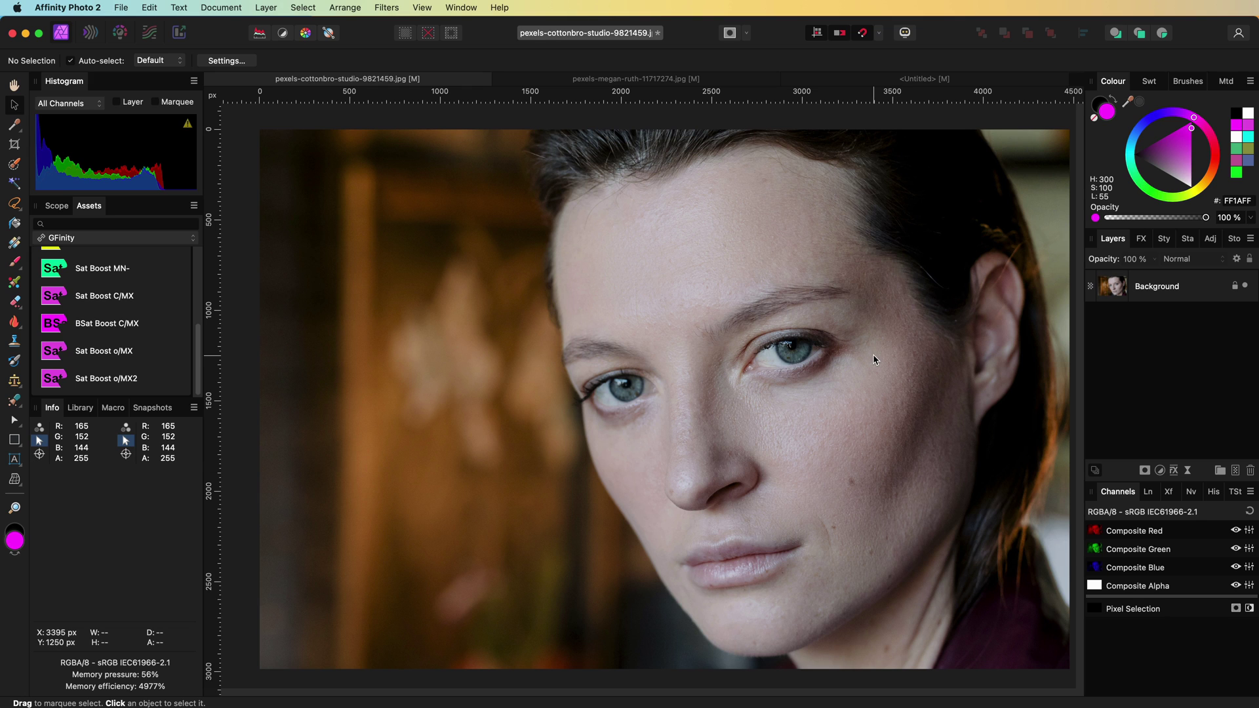
Preview the portrait in greyscale briefly, then return it to full colour.
key("ctrl+shift+u")
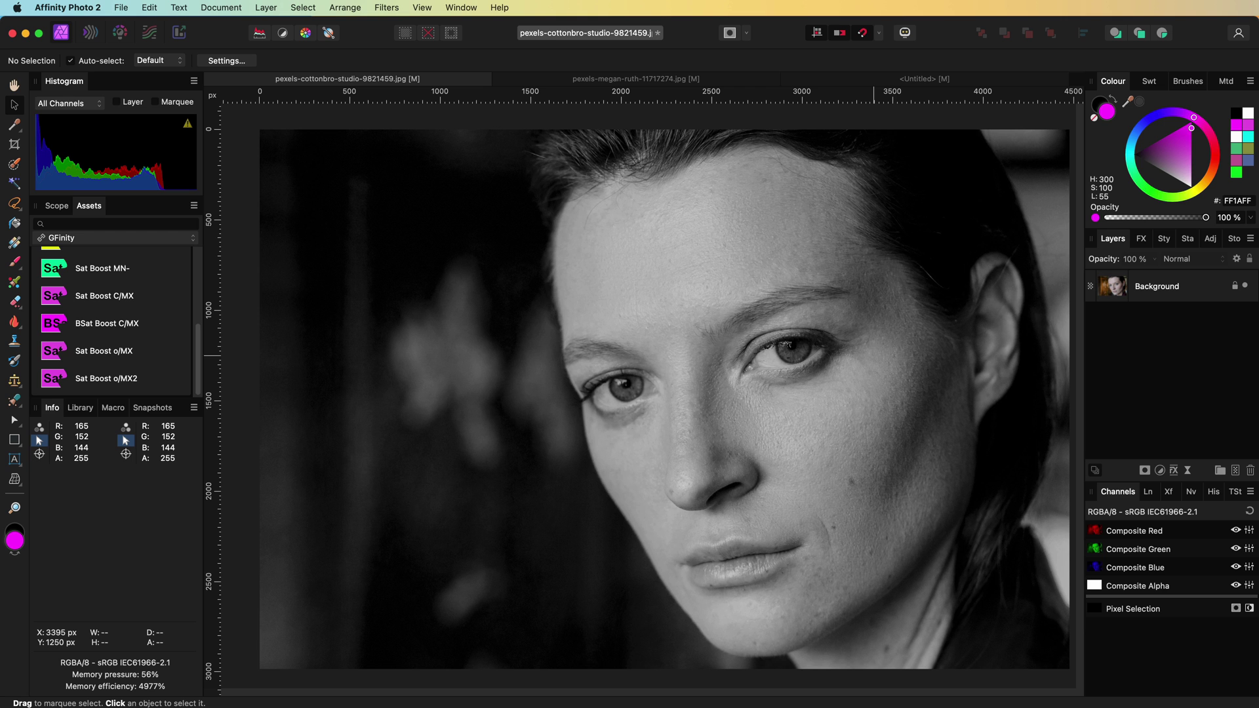
key("ctrl+z")
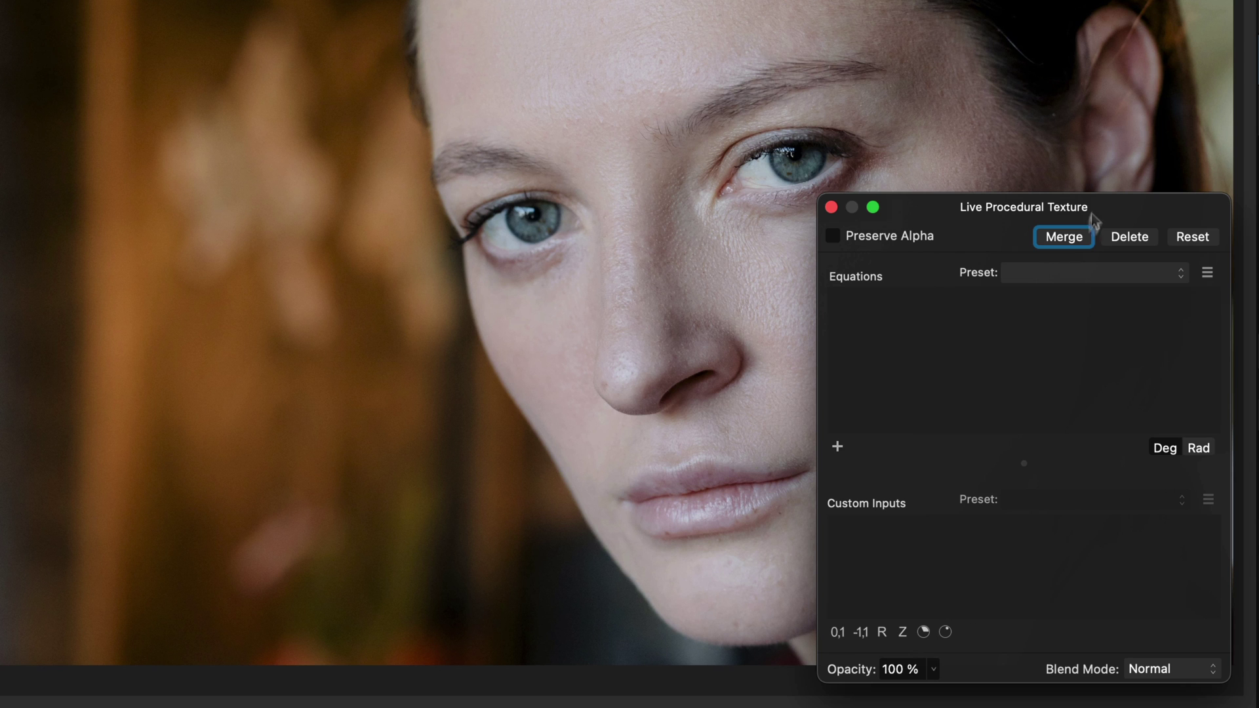
Add a min(R,G,B) equation to the procedural texture applied to the R, G and B channels.
left_click(837, 447)
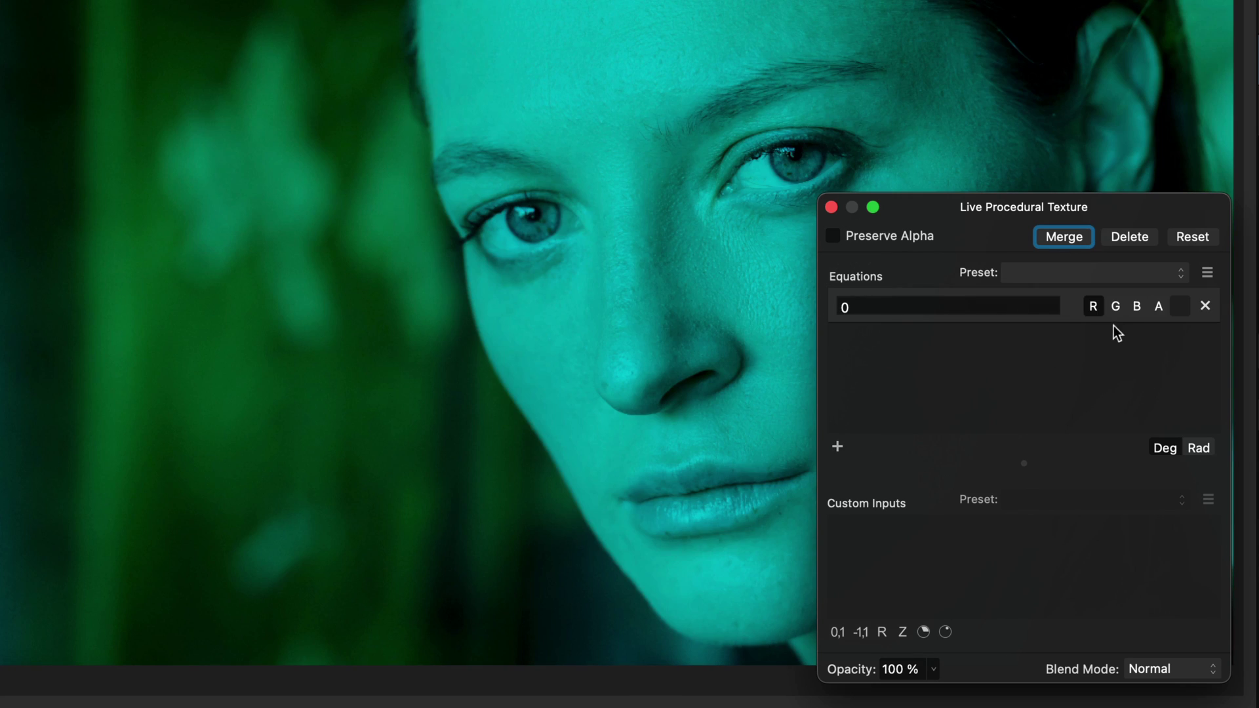
left_click(1115, 307)
left_click(1137, 307)
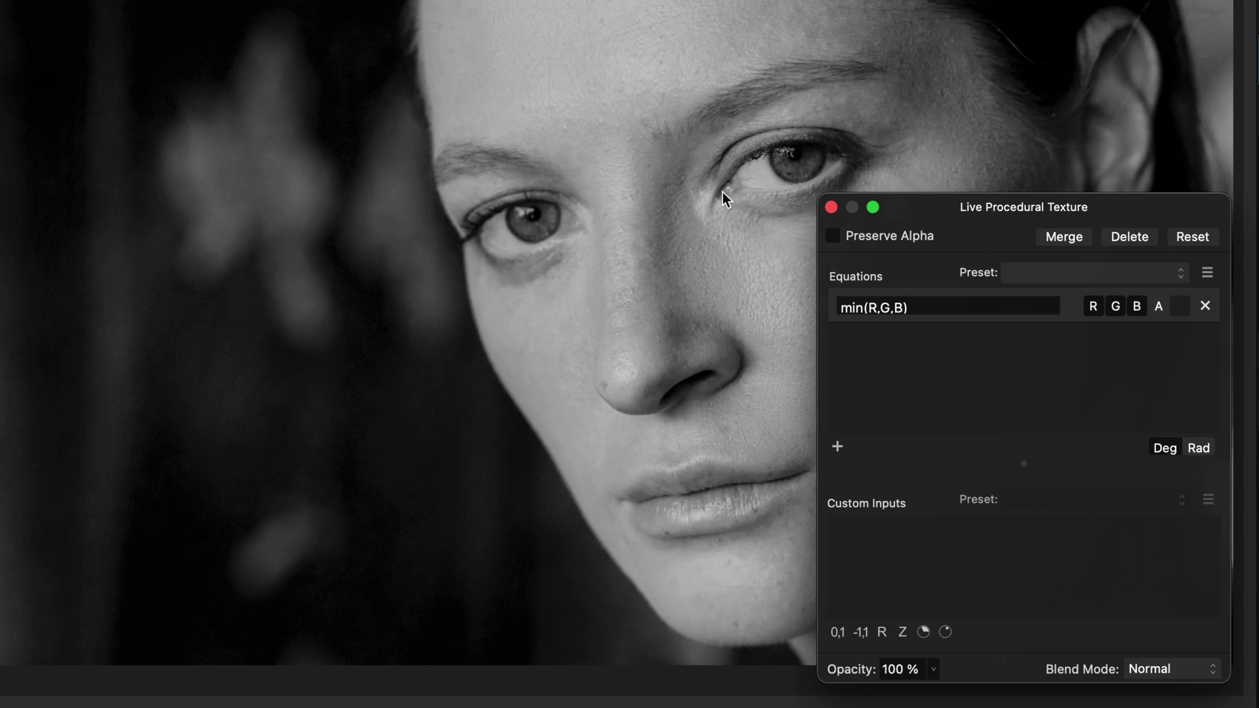
left_click(832, 208)
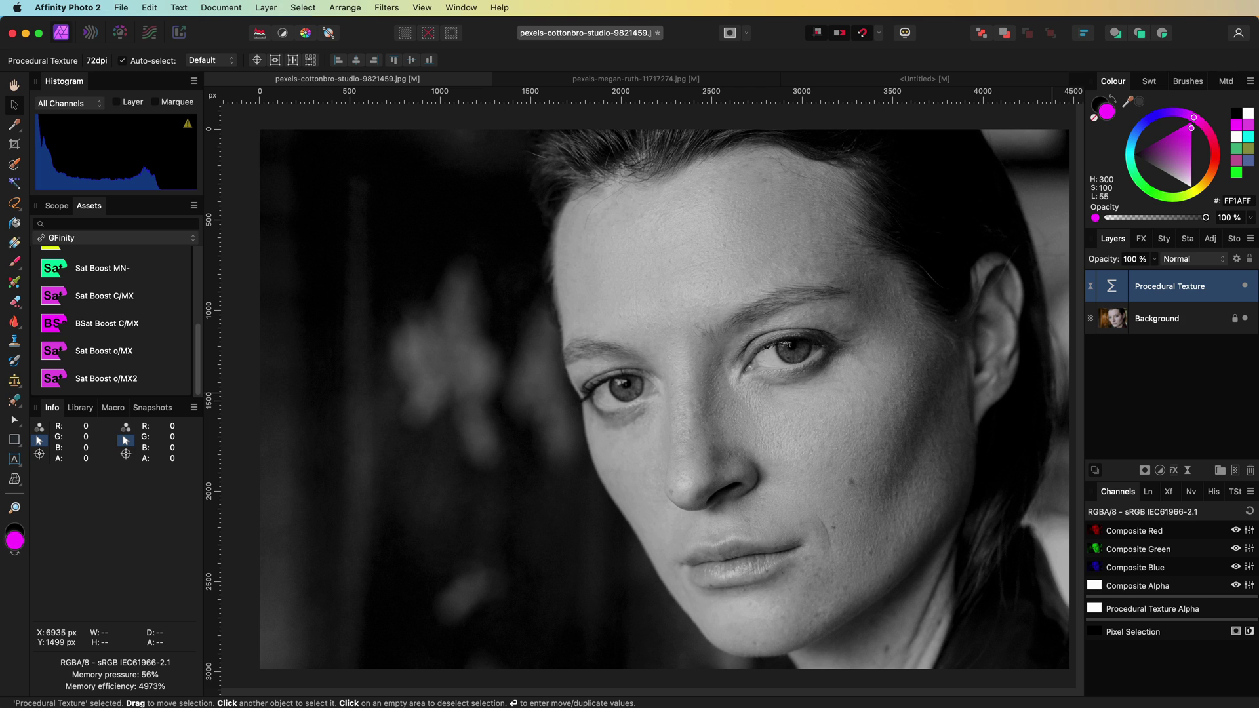
Copy the min-RGB texture layer and paste it above the second portrait's Background.
right_click(1113, 287)
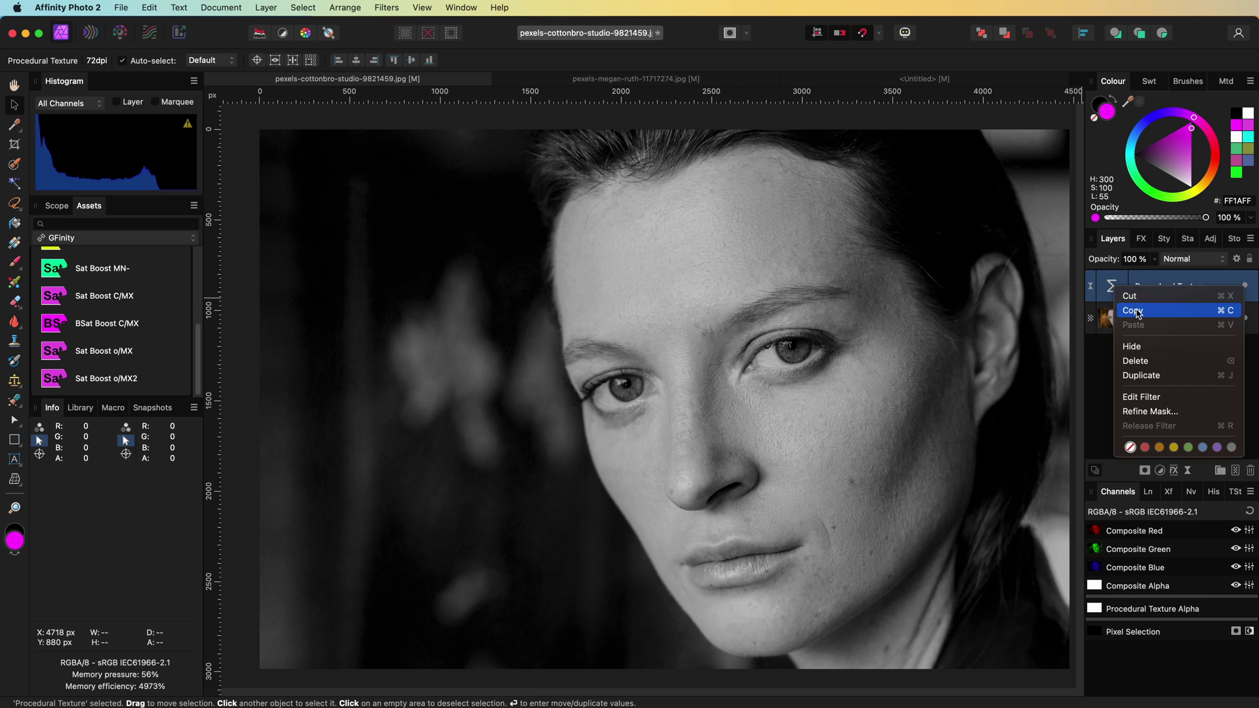
left_click(1133, 310)
left_click(635, 79)
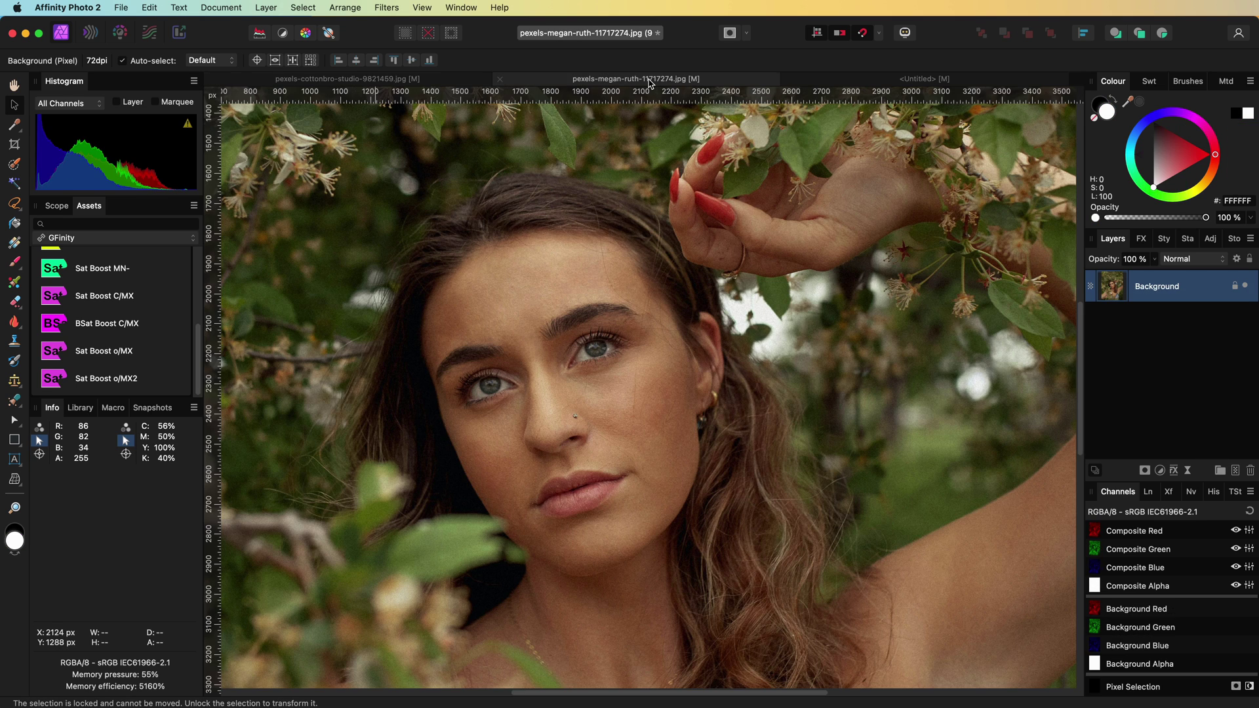
right_click(1136, 280)
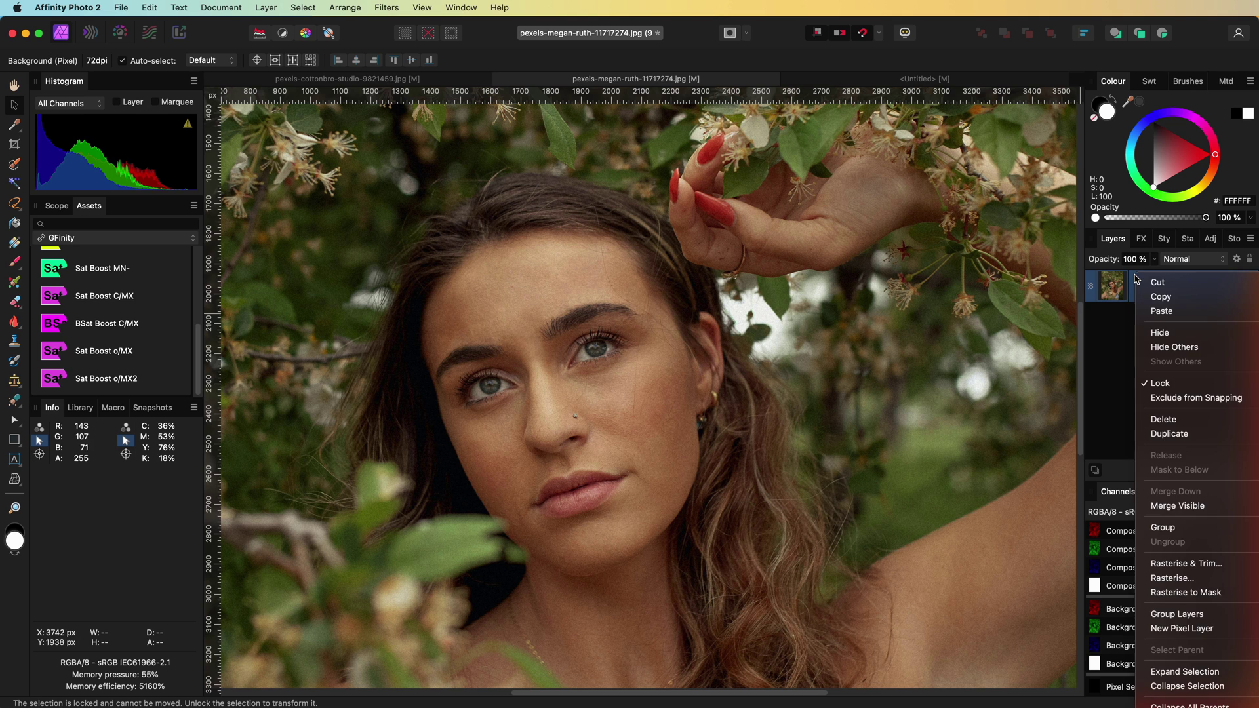
left_click(1160, 311)
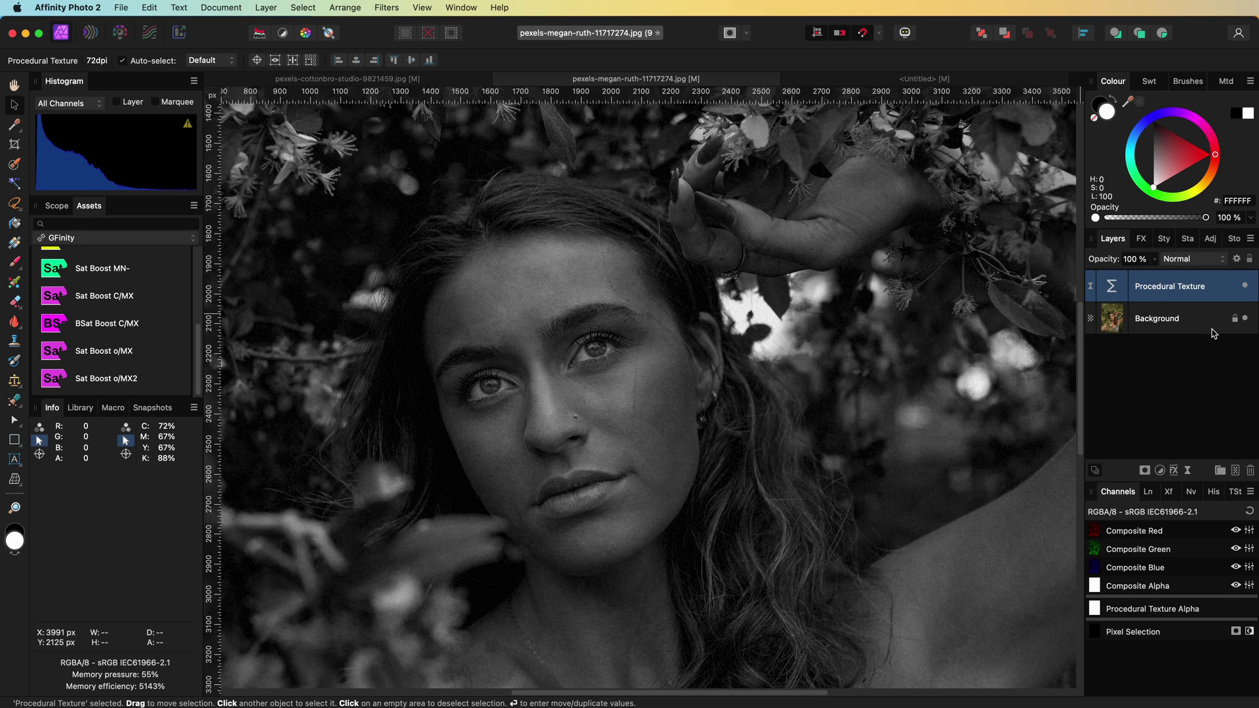
Set the pasted texture layer's blend mode to Difference and select the Background layer.
left_click(1176, 259)
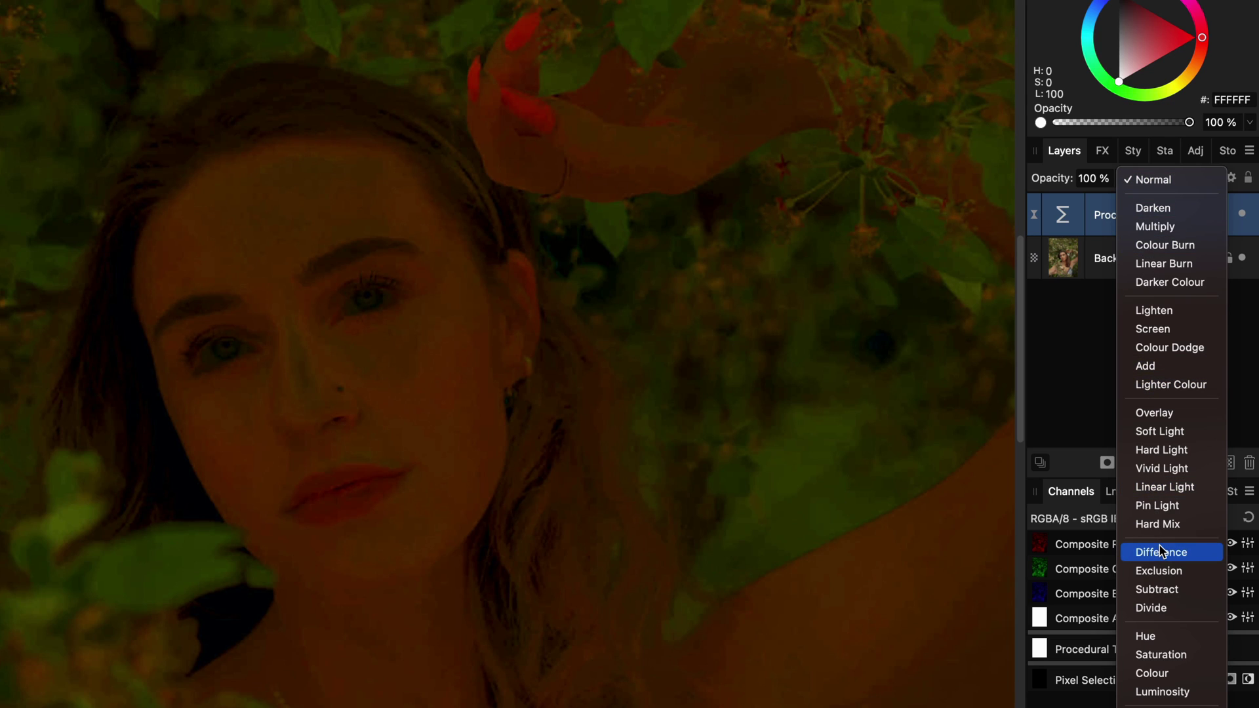
left_click(1164, 553)
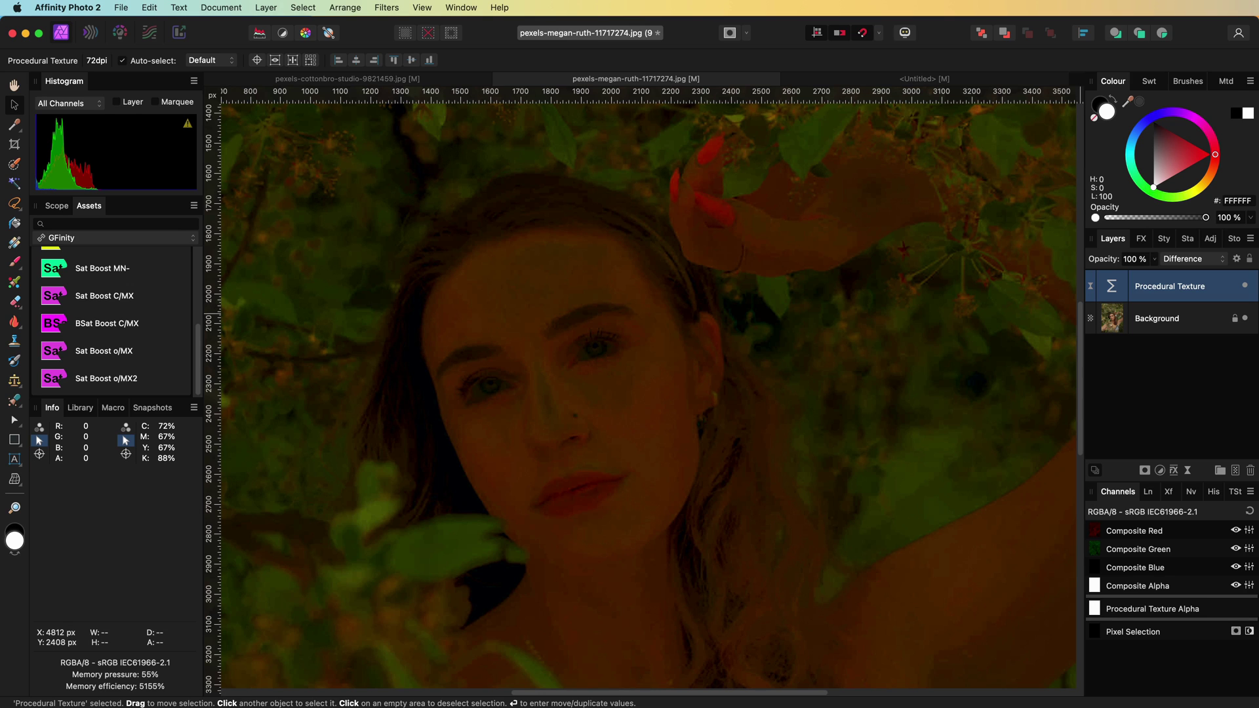
left_click(1157, 318)
Duplicate the Background and group the copy with the texture layer.
right_click(1156, 317)
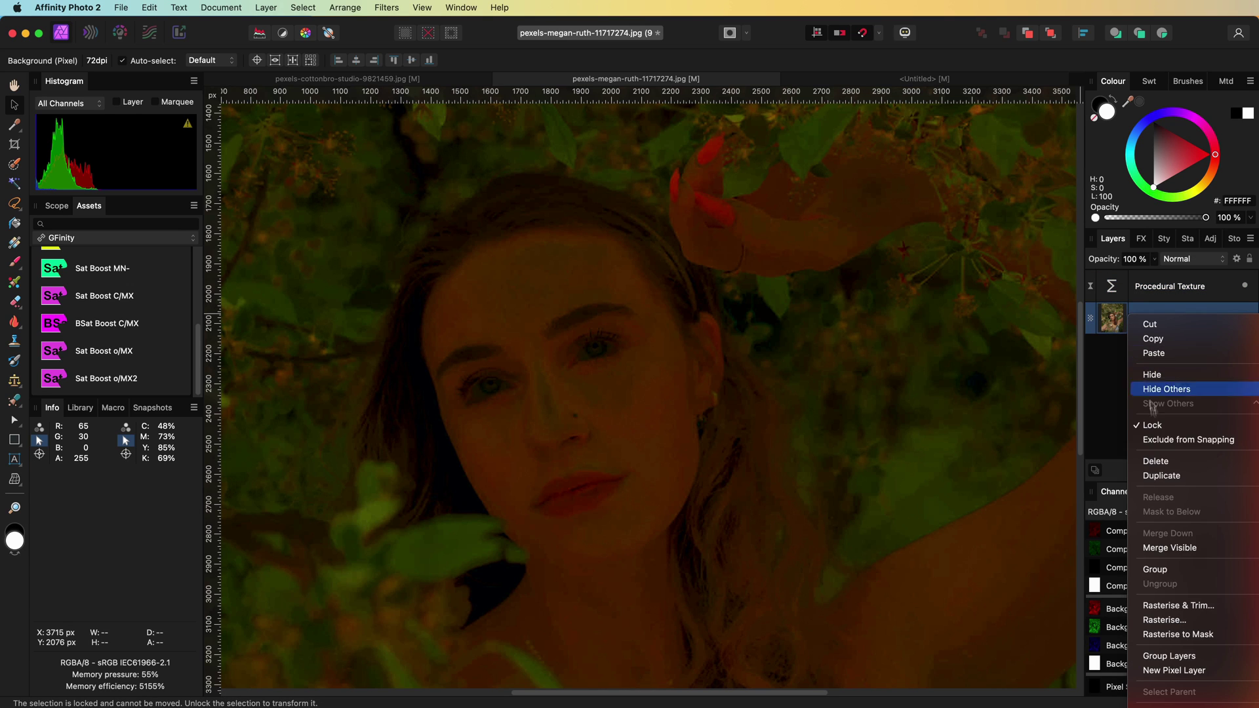
left_click(1162, 475)
left_click(1170, 286, "shift")
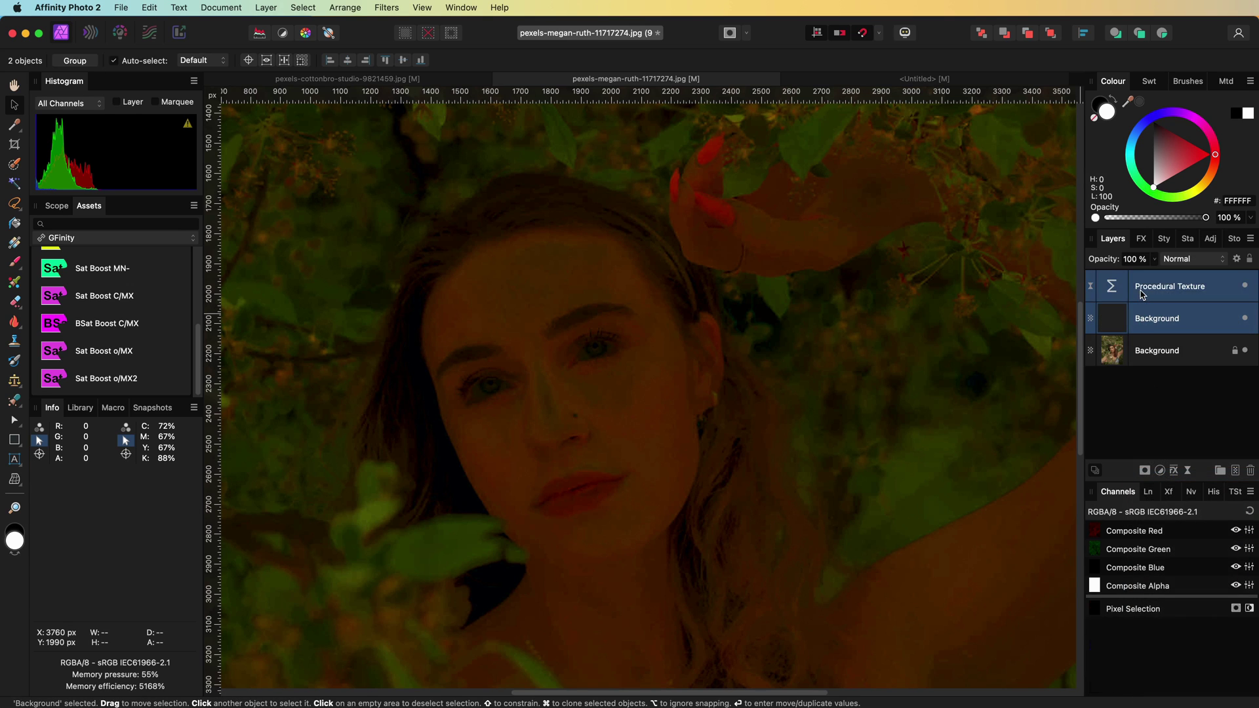
right_click(1141, 291)
left_click(1161, 492)
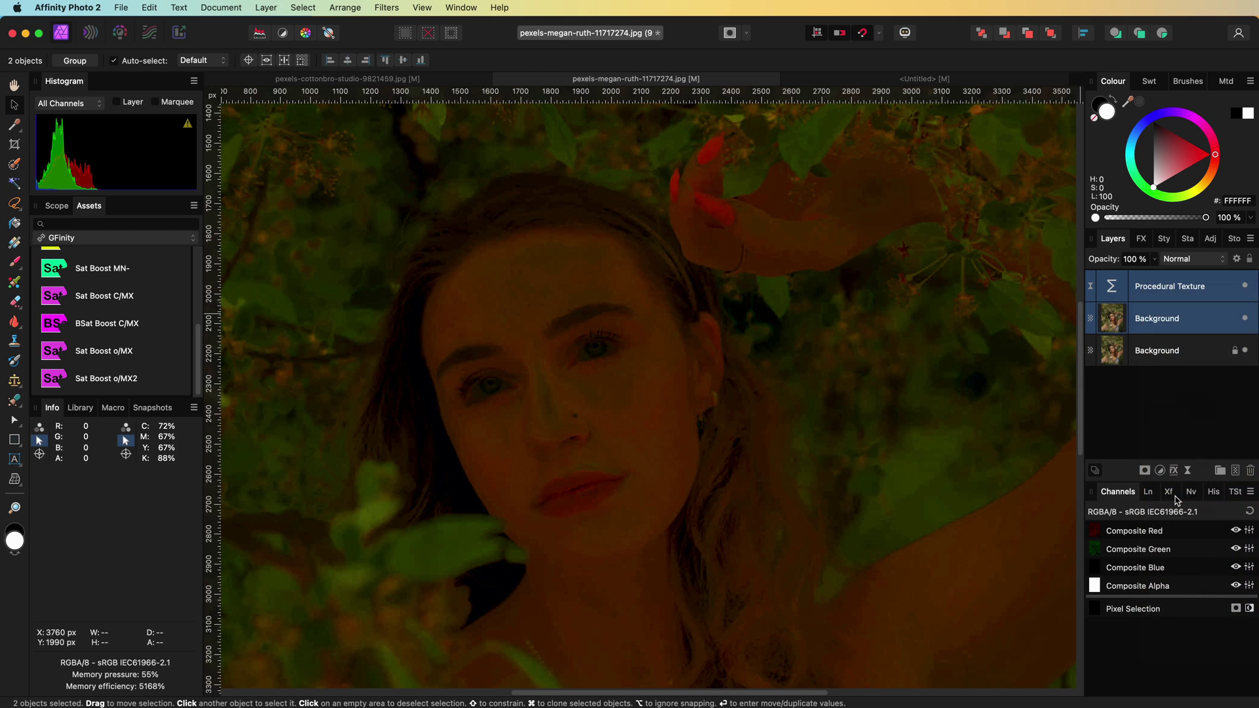
Blend the group in Screen mode, compare by toggling visibility, and leave it hidden.
left_click(1177, 262)
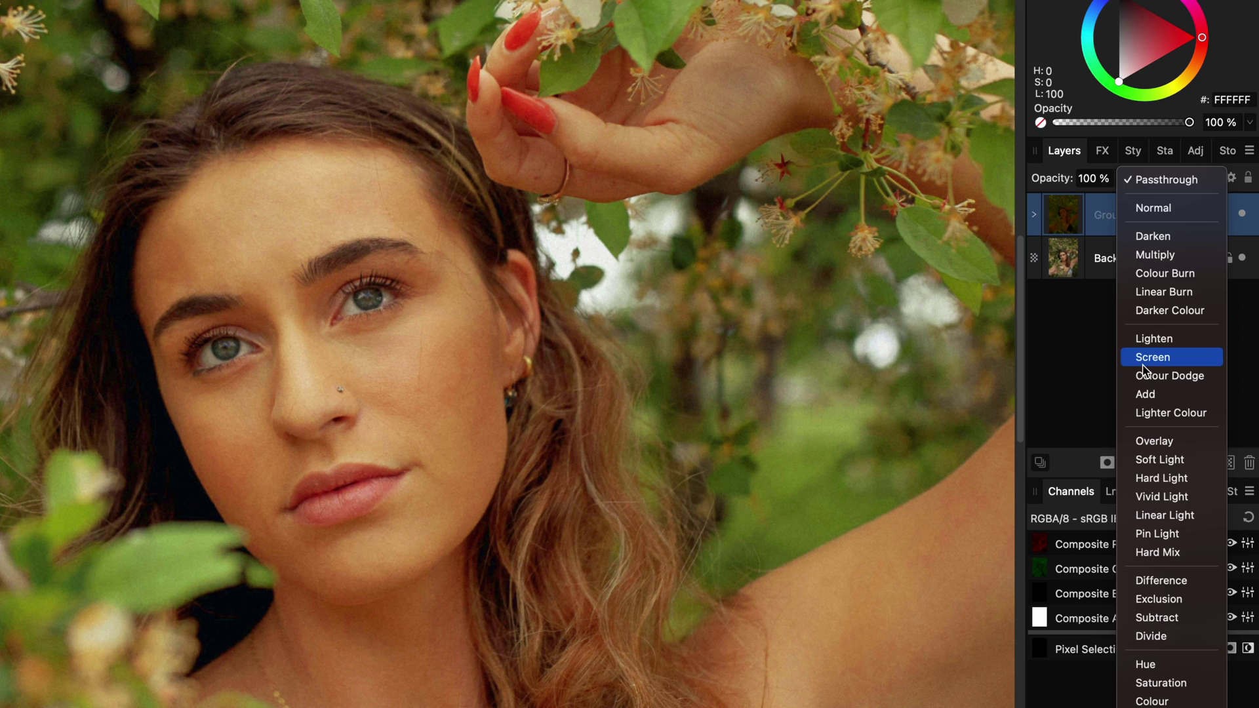
left_click(1178, 392)
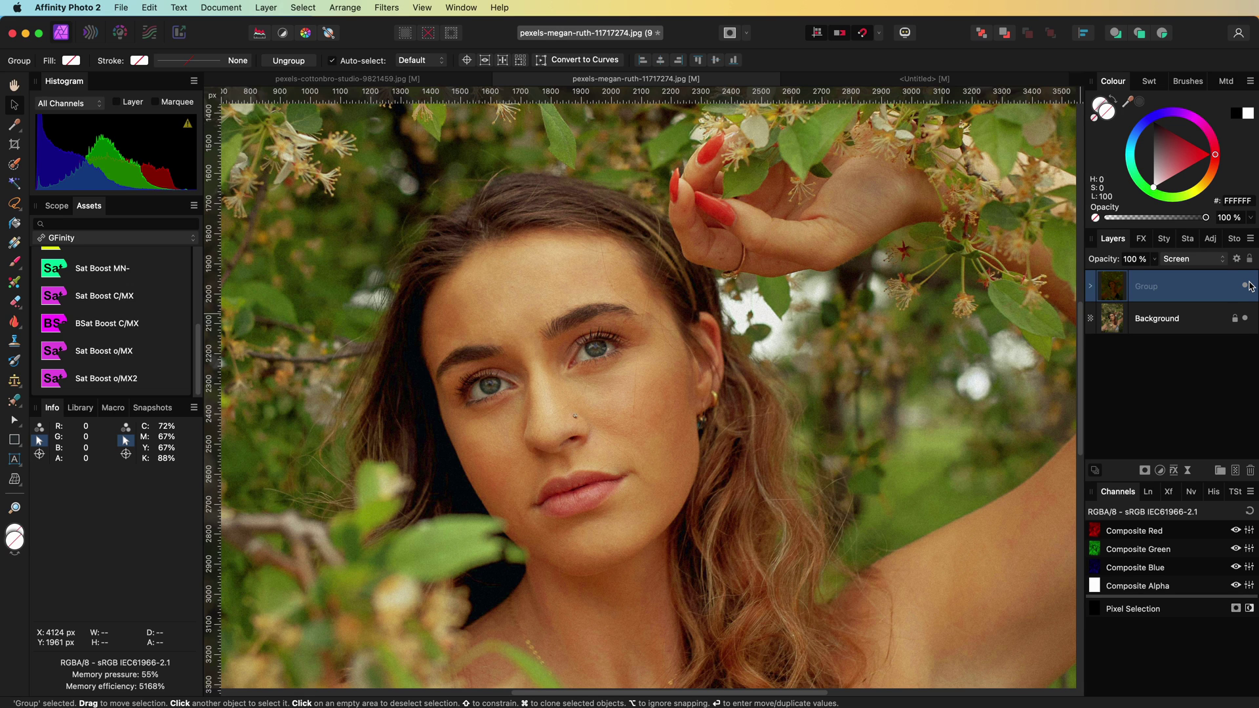
left_click(1248, 286)
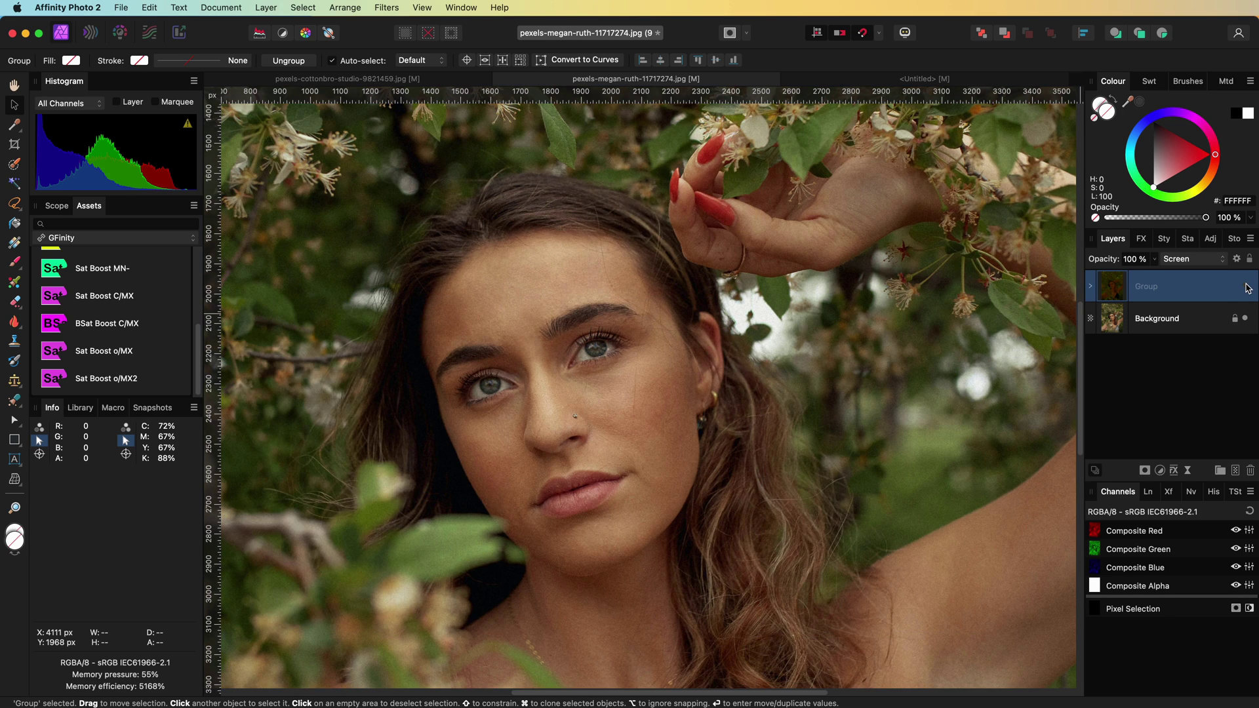
left_click(1248, 286)
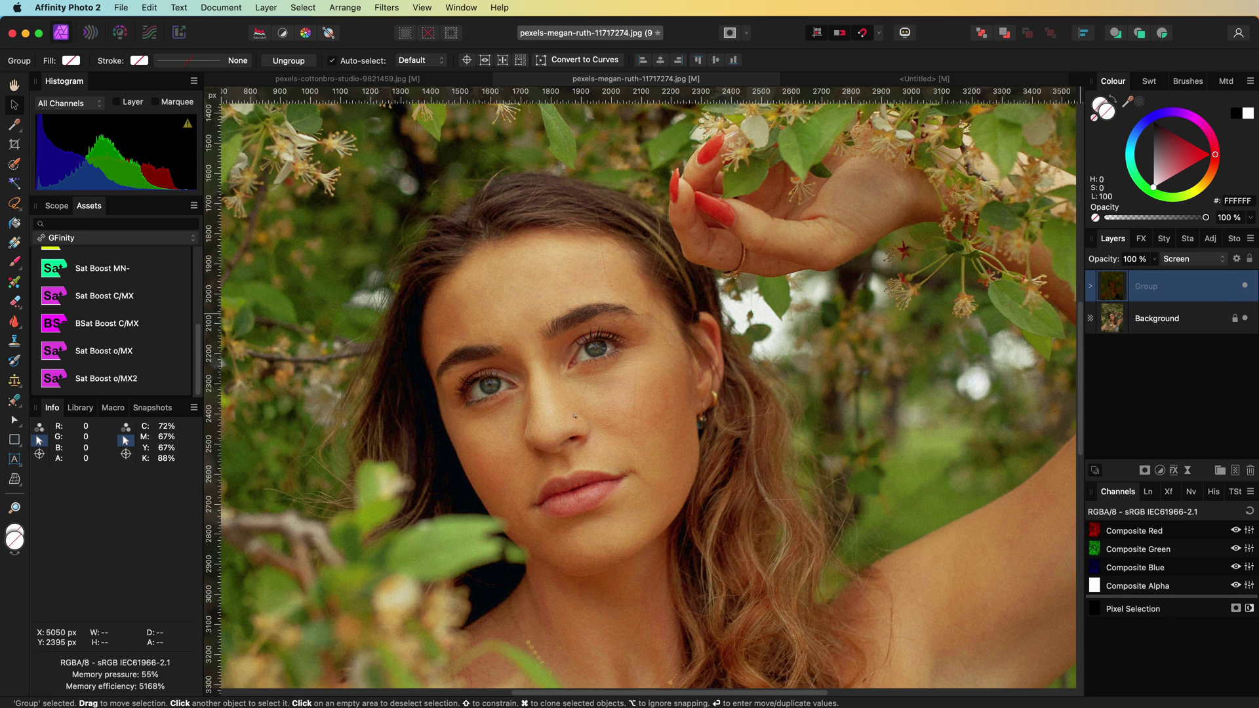
left_click(1246, 286)
left_click(1119, 319)
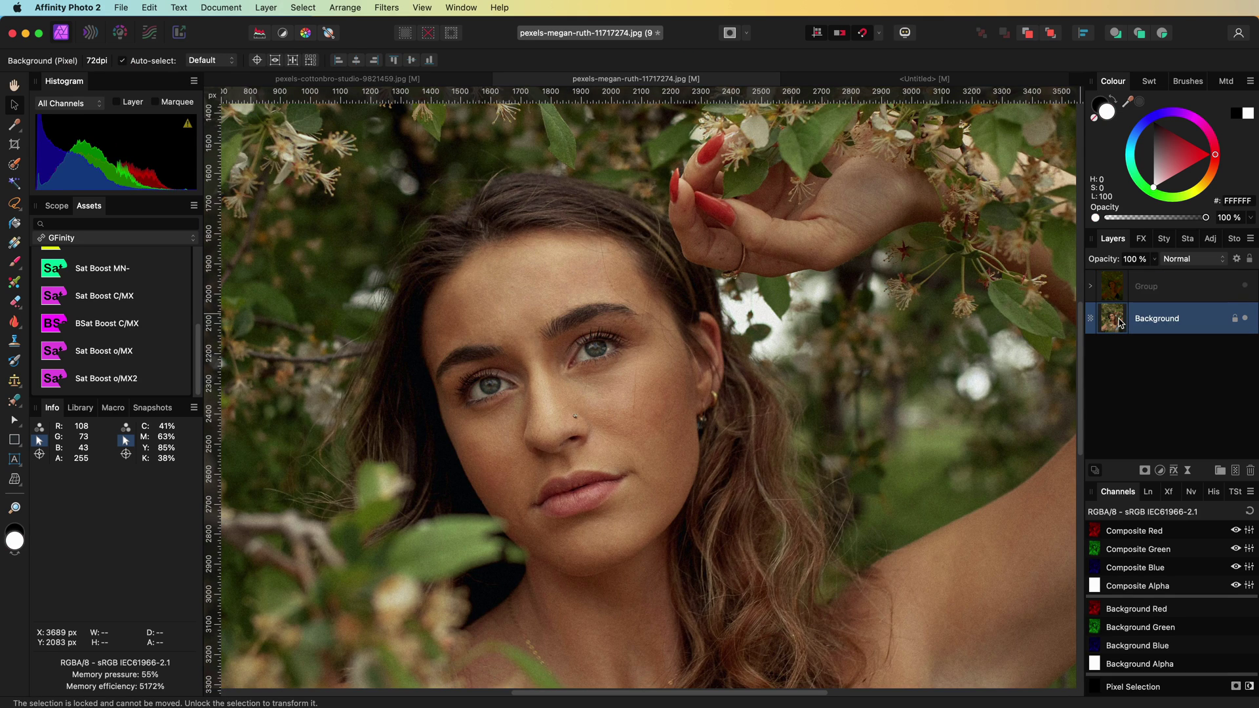
Add a live Procedural Texture above Background using the saved Sat Boost Min equations.
left_click(1186, 470)
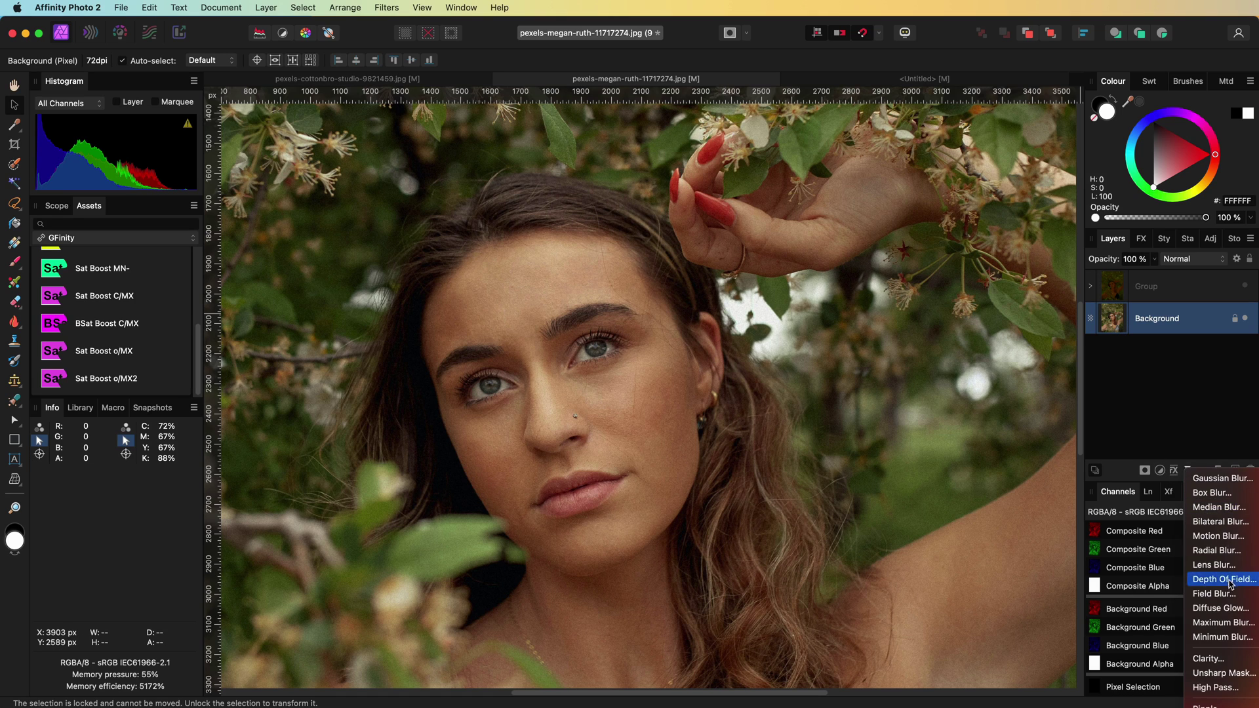
left_click(1220, 694)
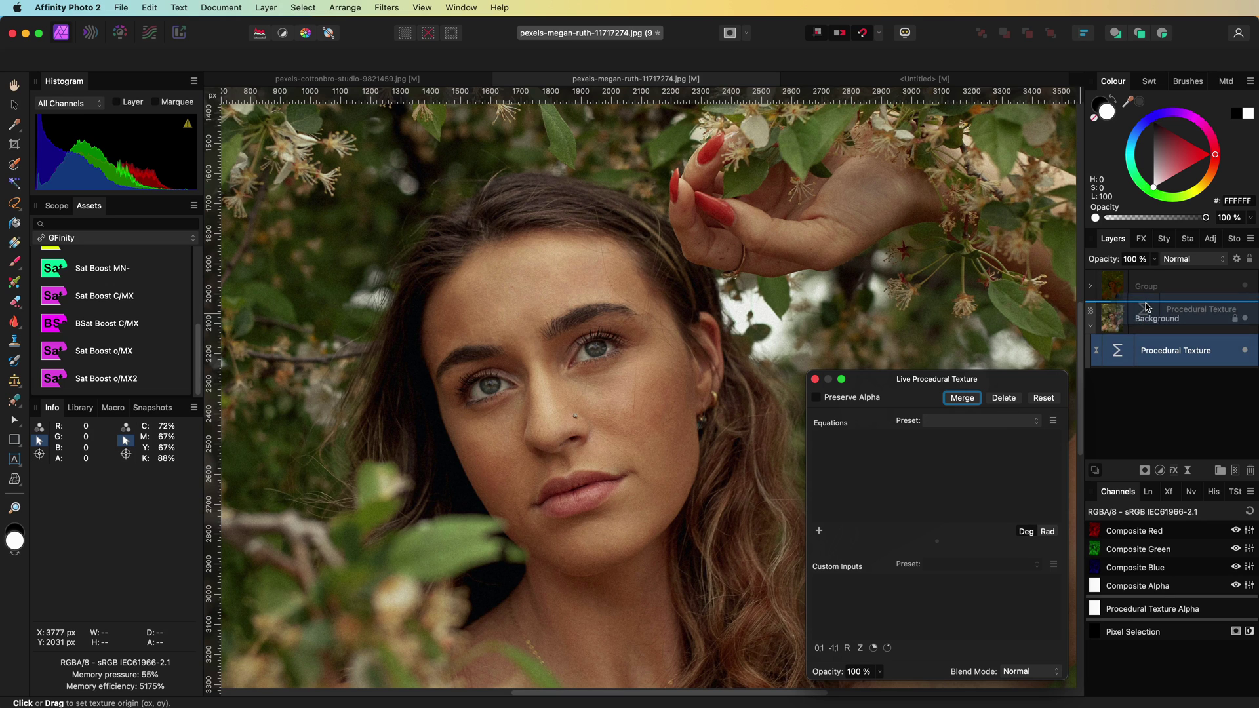
left_click_drag(1144, 313, 1144, 300)
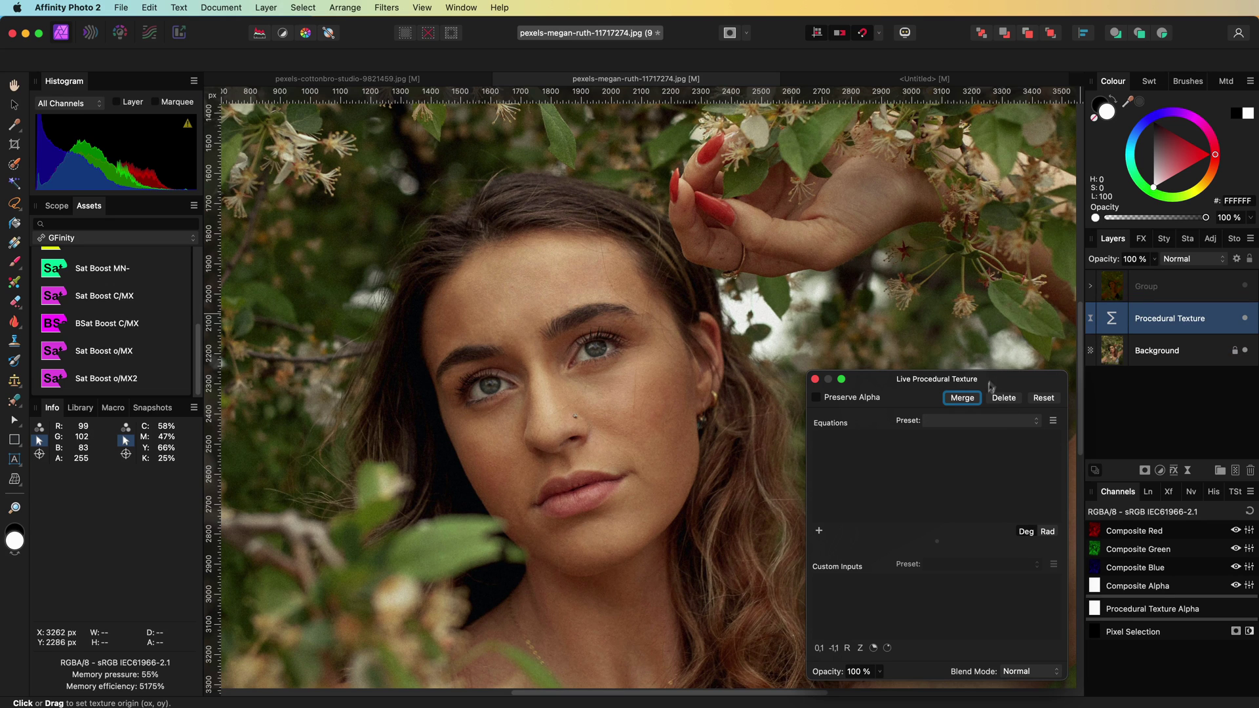
left_click(818, 531)
left_click(820, 534)
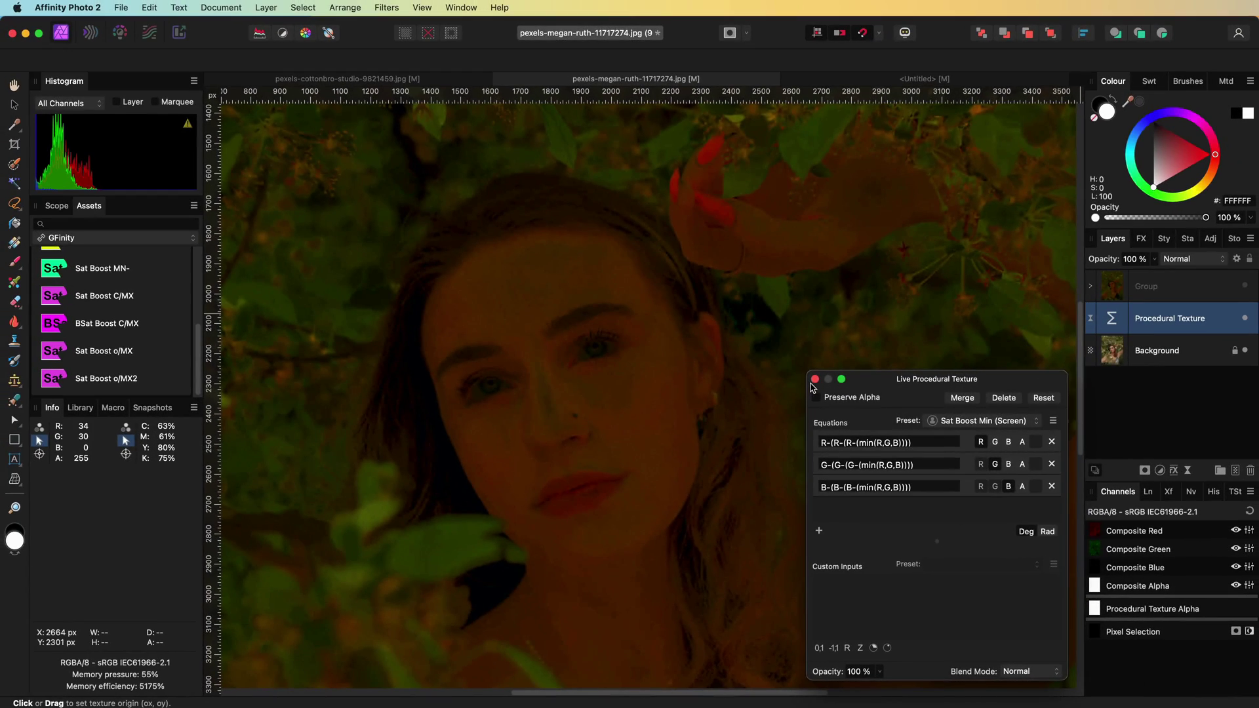
left_click(813, 384)
Blend the Sat Boost texture layer in Screen mode.
left_click(1179, 259)
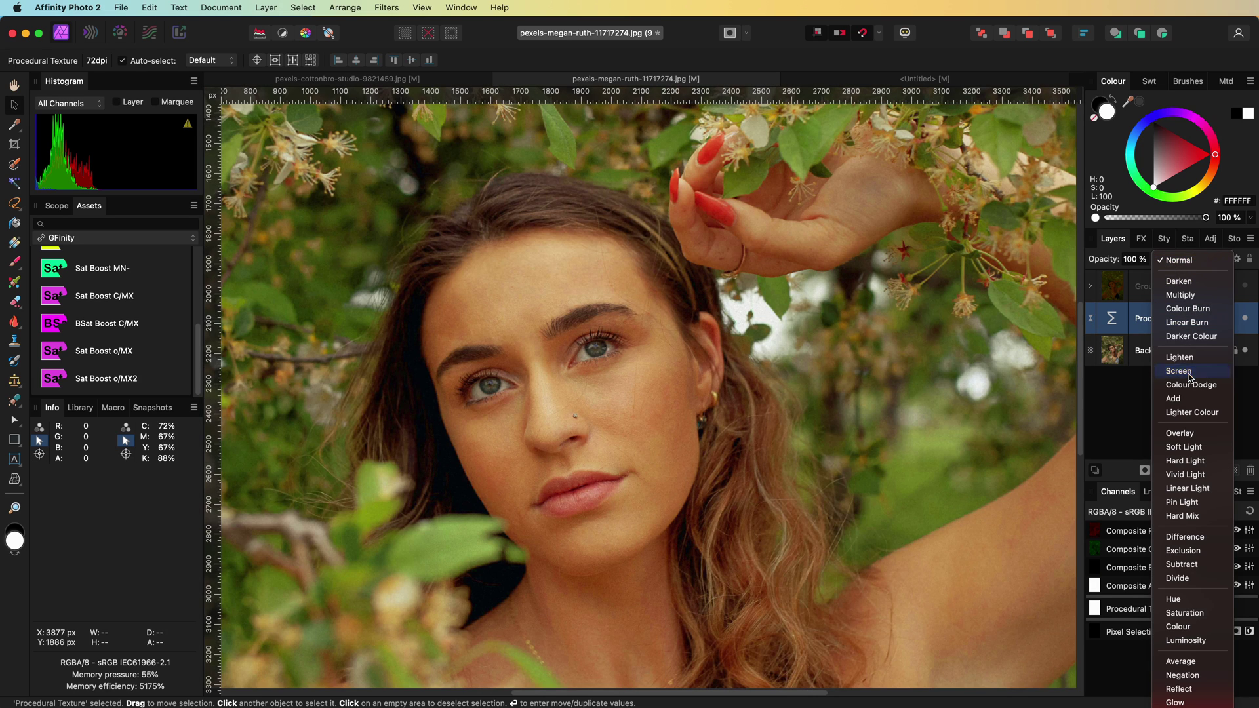
left_click(1188, 372)
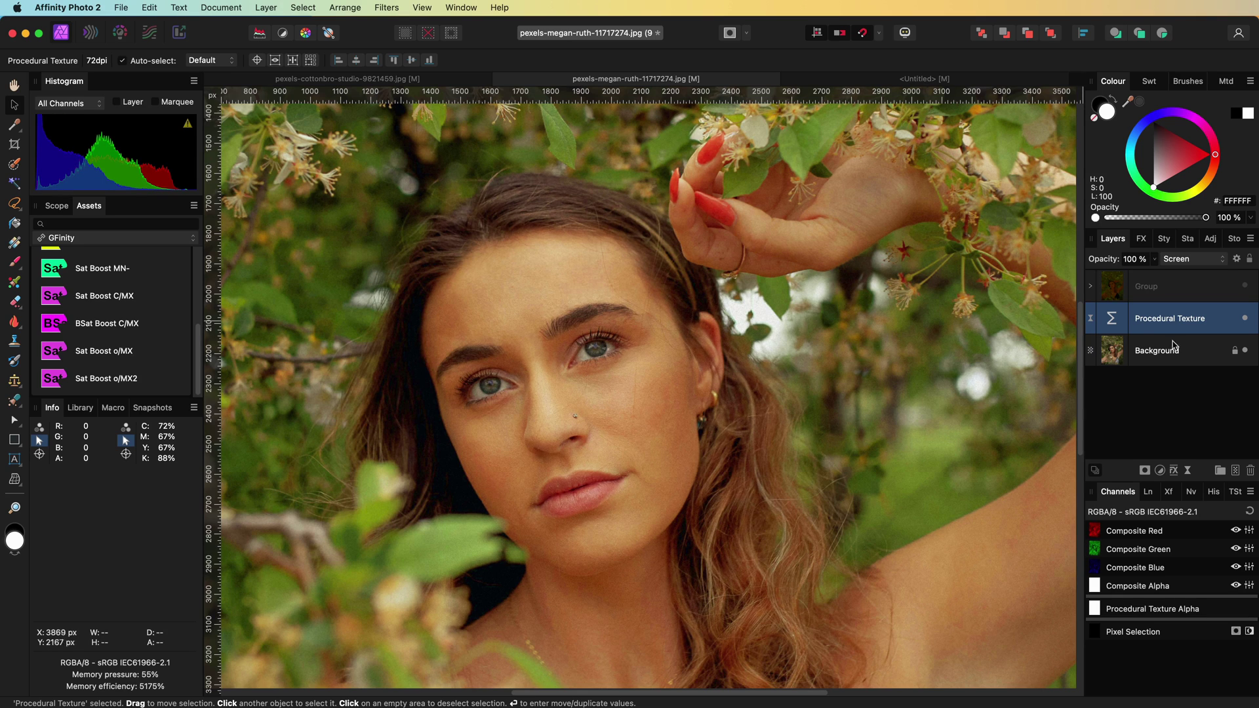
Copy the Sat Boost texture layer and paste it above the second portrait's Background.
right_click(1141, 326)
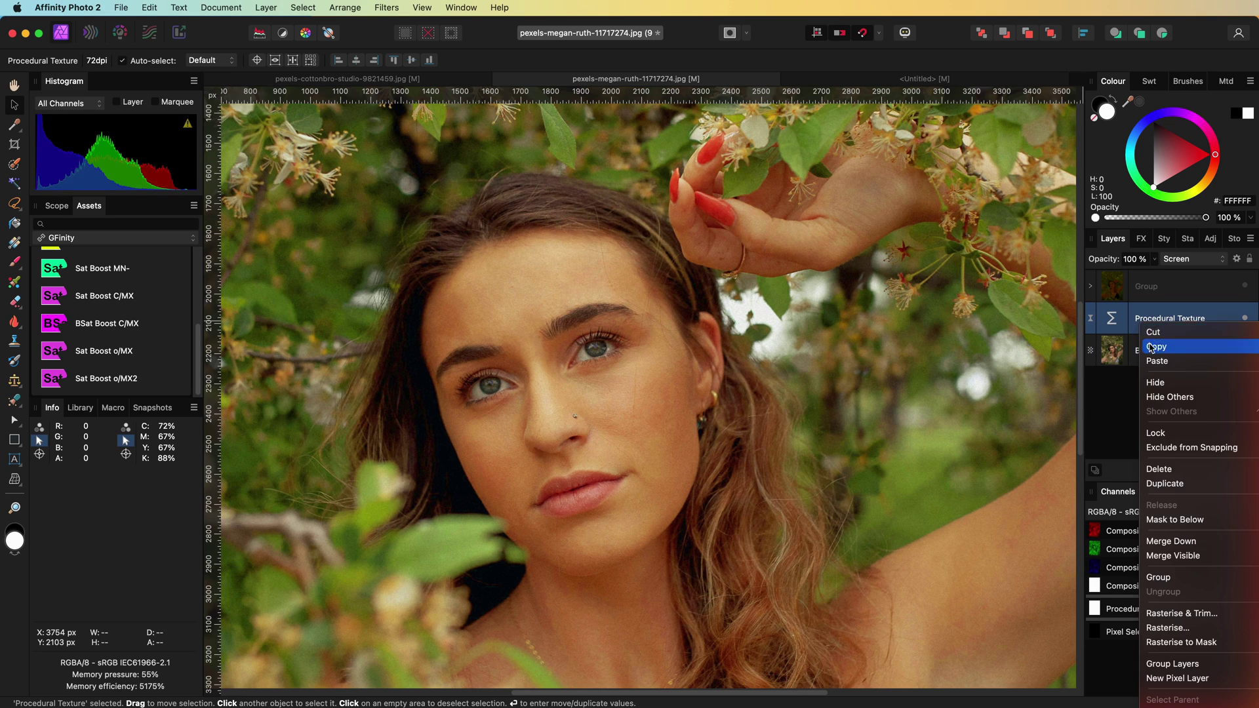
left_click(1156, 347)
left_click(347, 78)
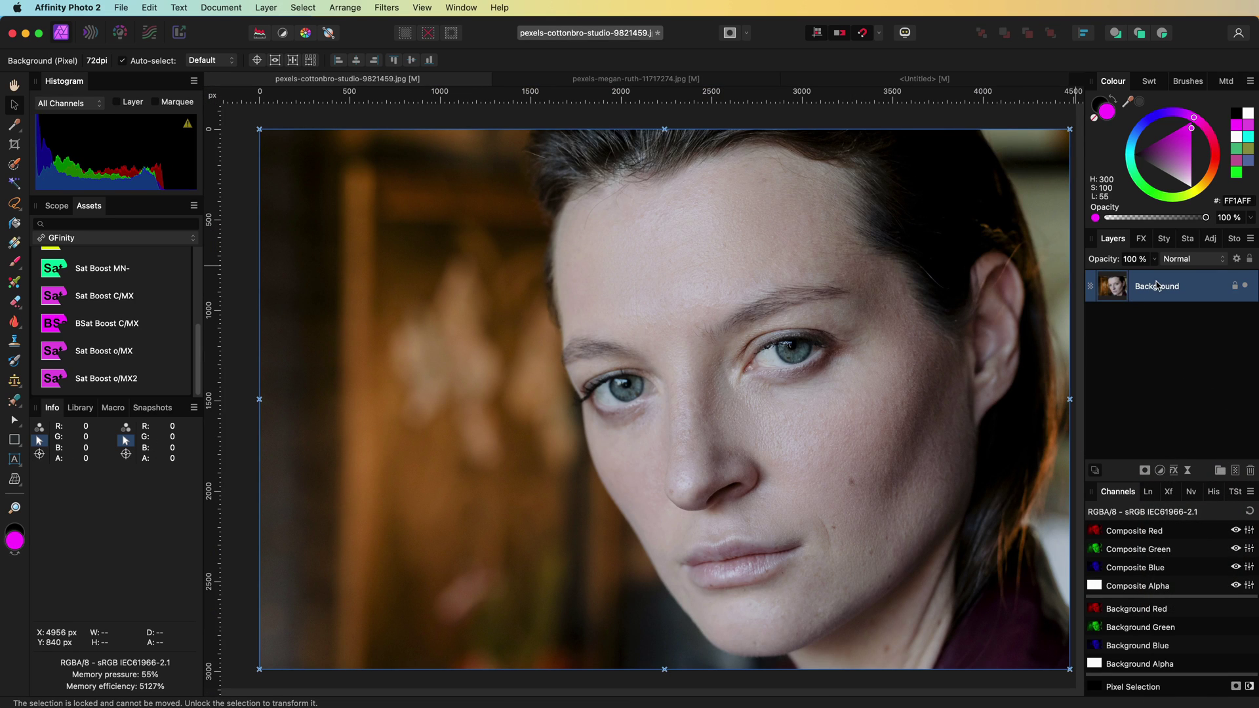
right_click(1153, 286)
left_click(1184, 317)
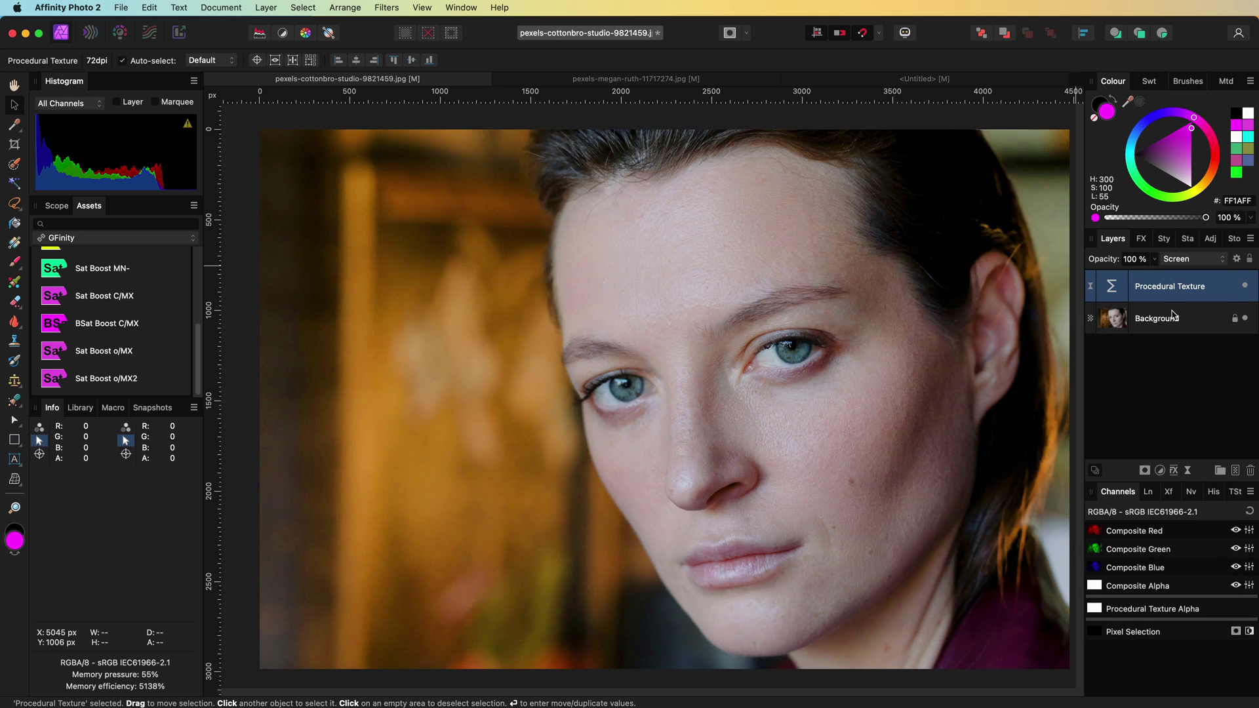
Toggle the pasted texture's visibility to compare with the original.
left_click(1245, 287)
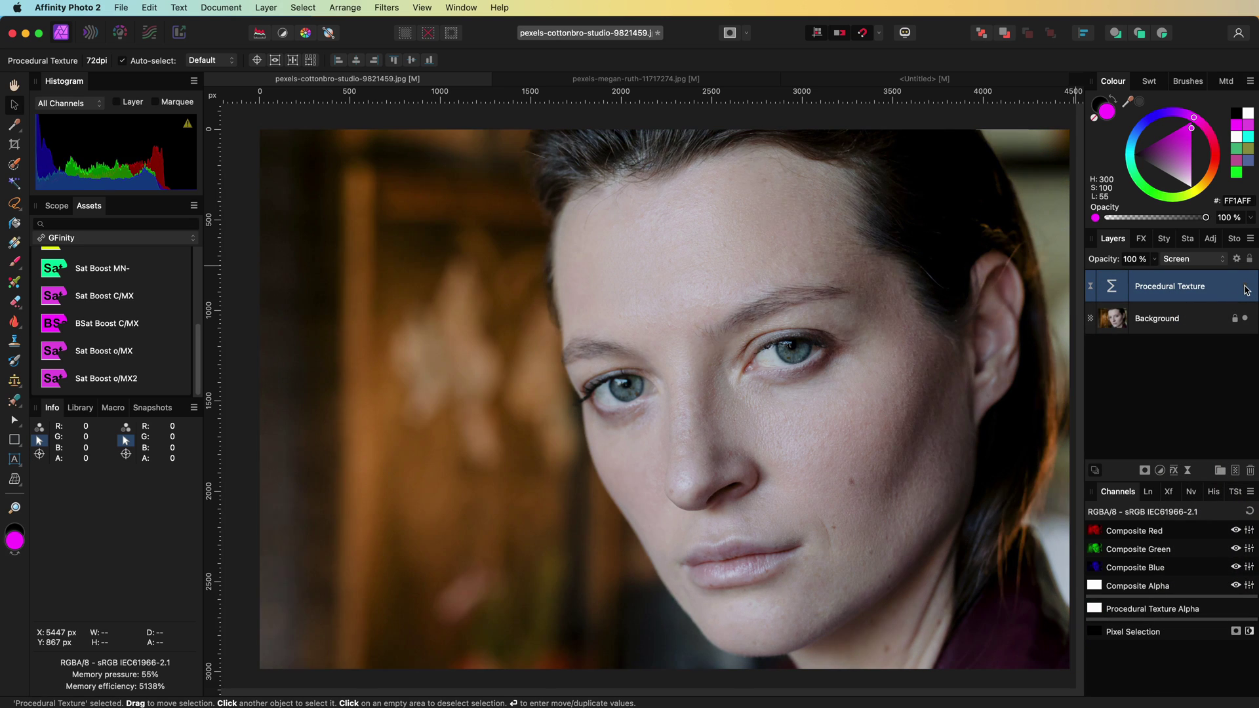
left_click(1246, 287)
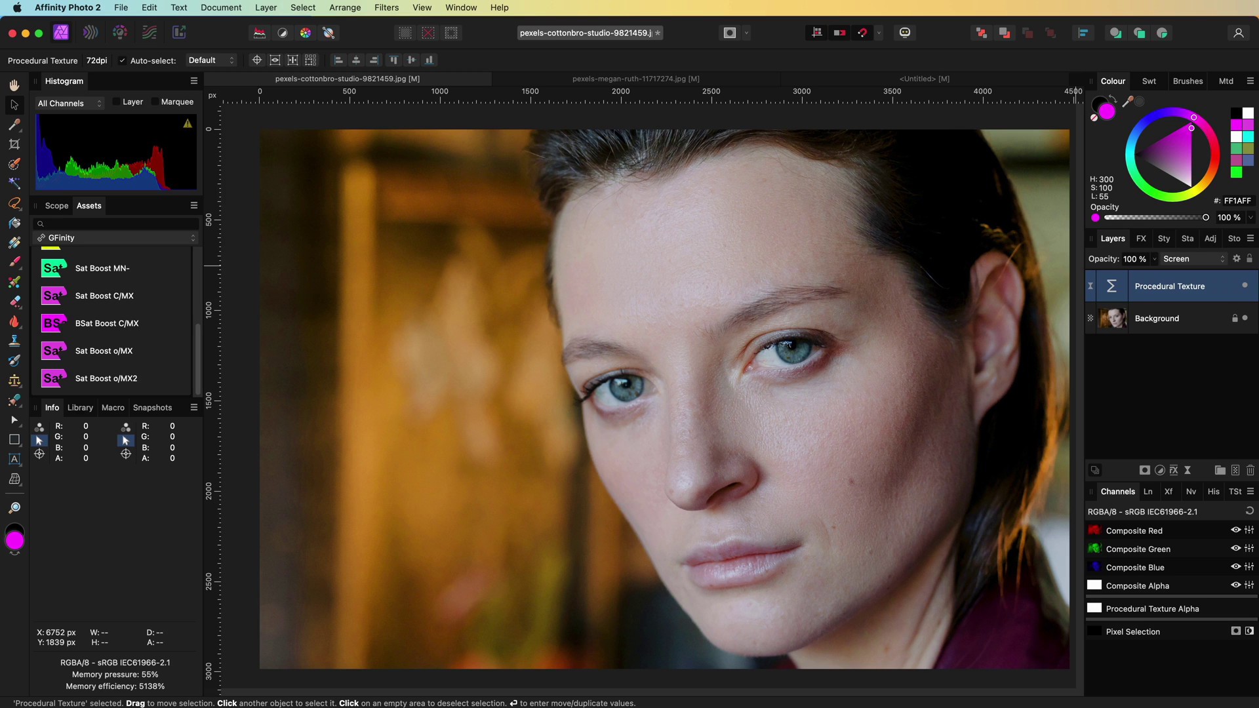
Delete the pasted texture and add a new Procedural Texture with a max(R,G,B) equation.
left_click(1251, 470)
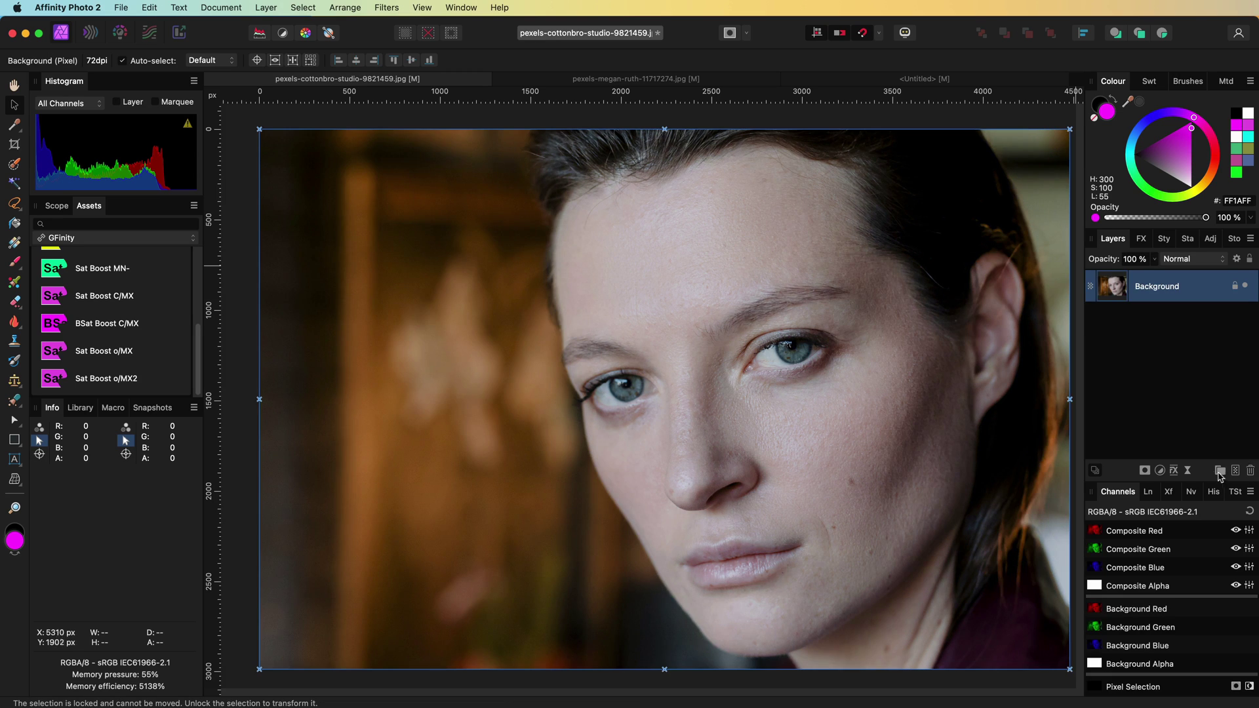
left_click(1189, 471)
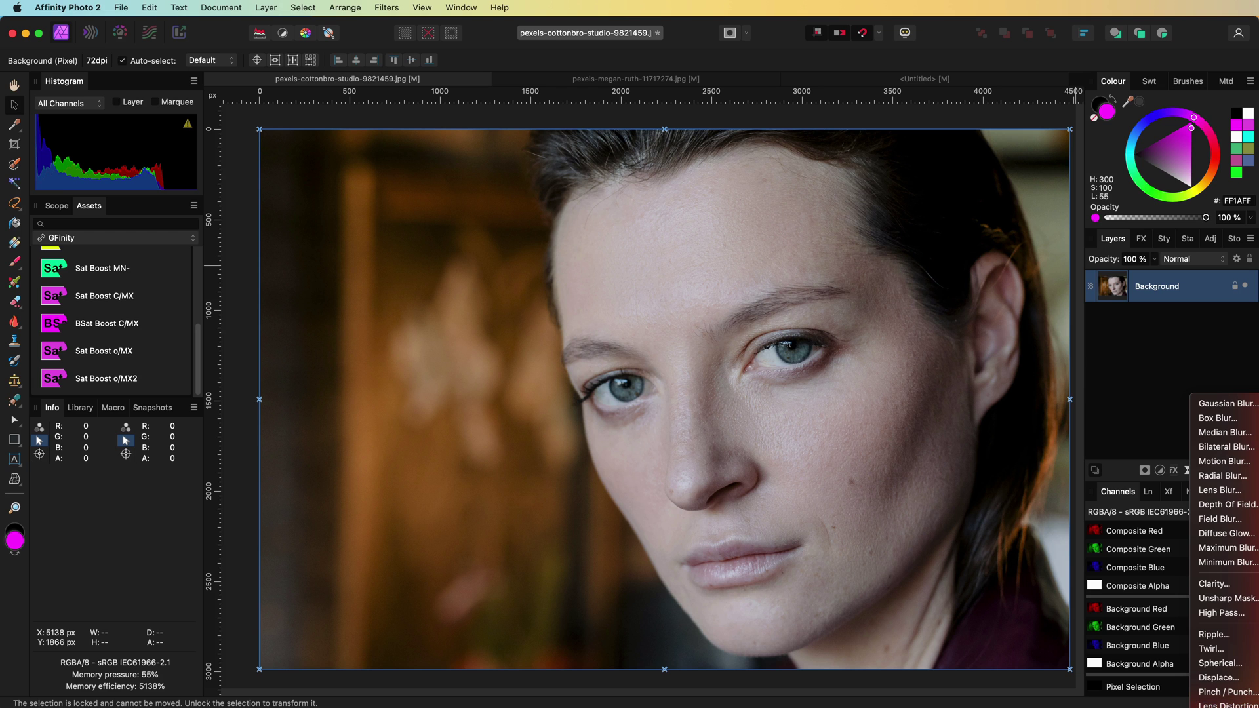
left_click(1227, 706)
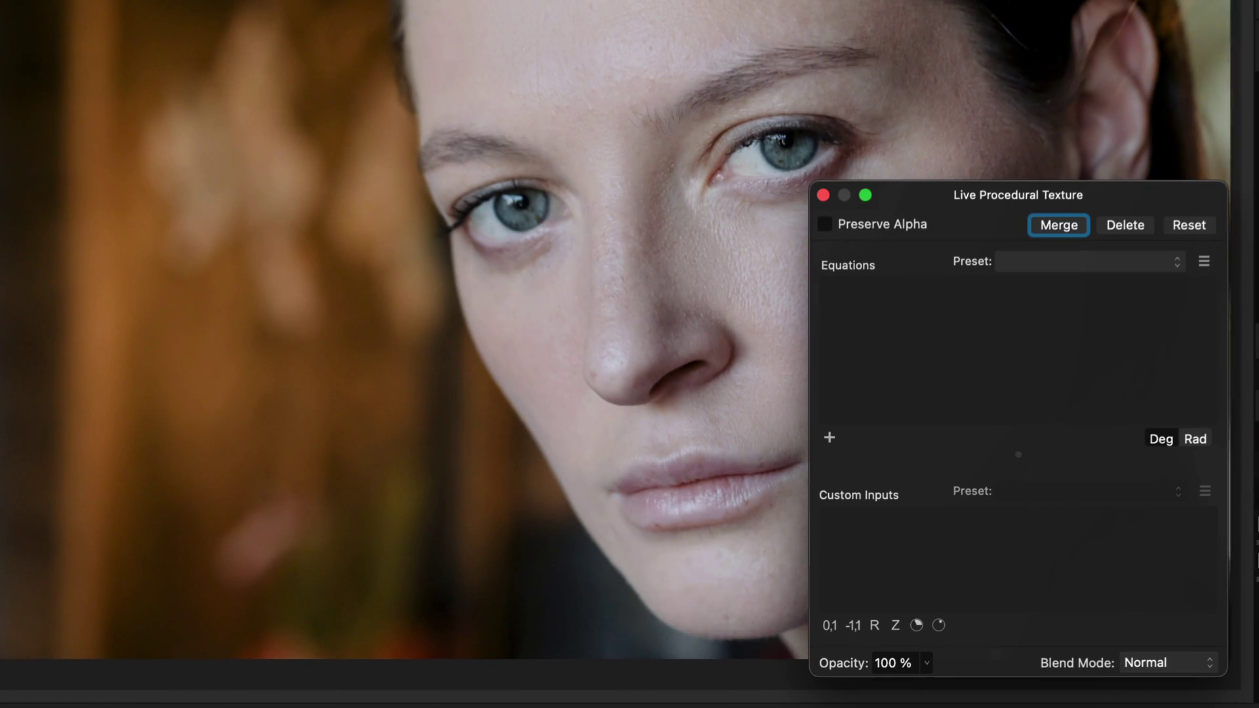
left_click(829, 437)
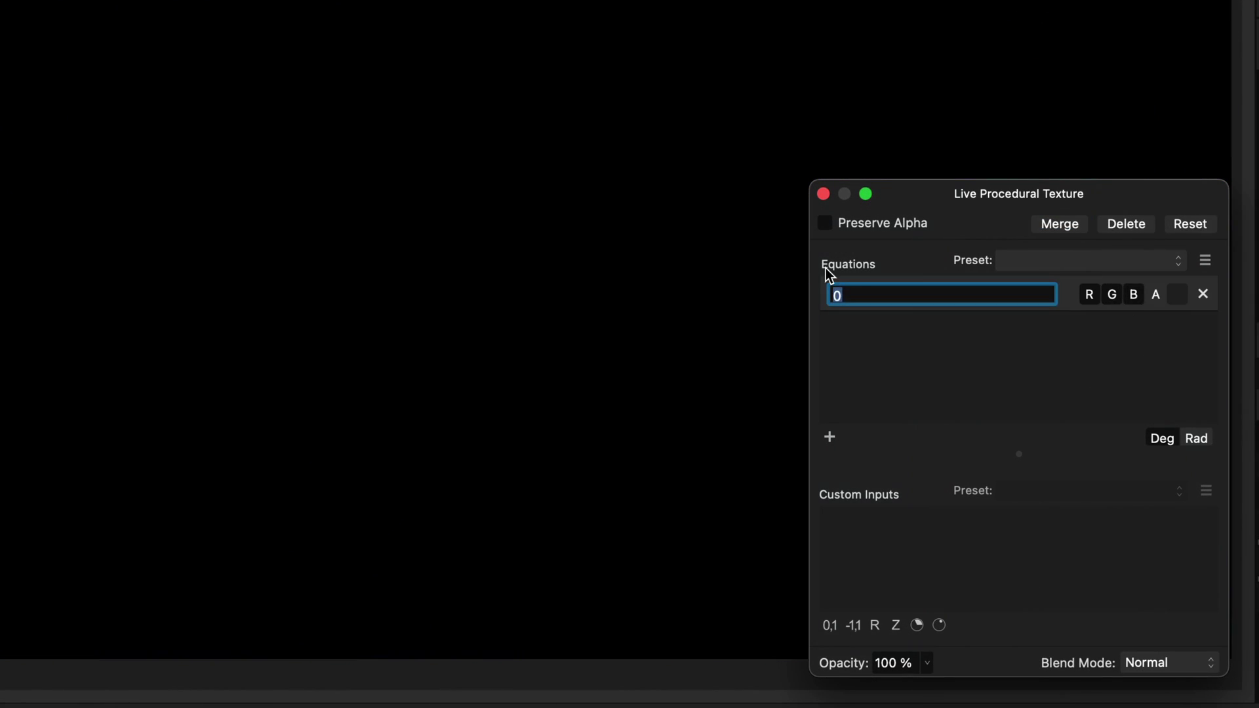
type("max(R,G,B")
key("Return")
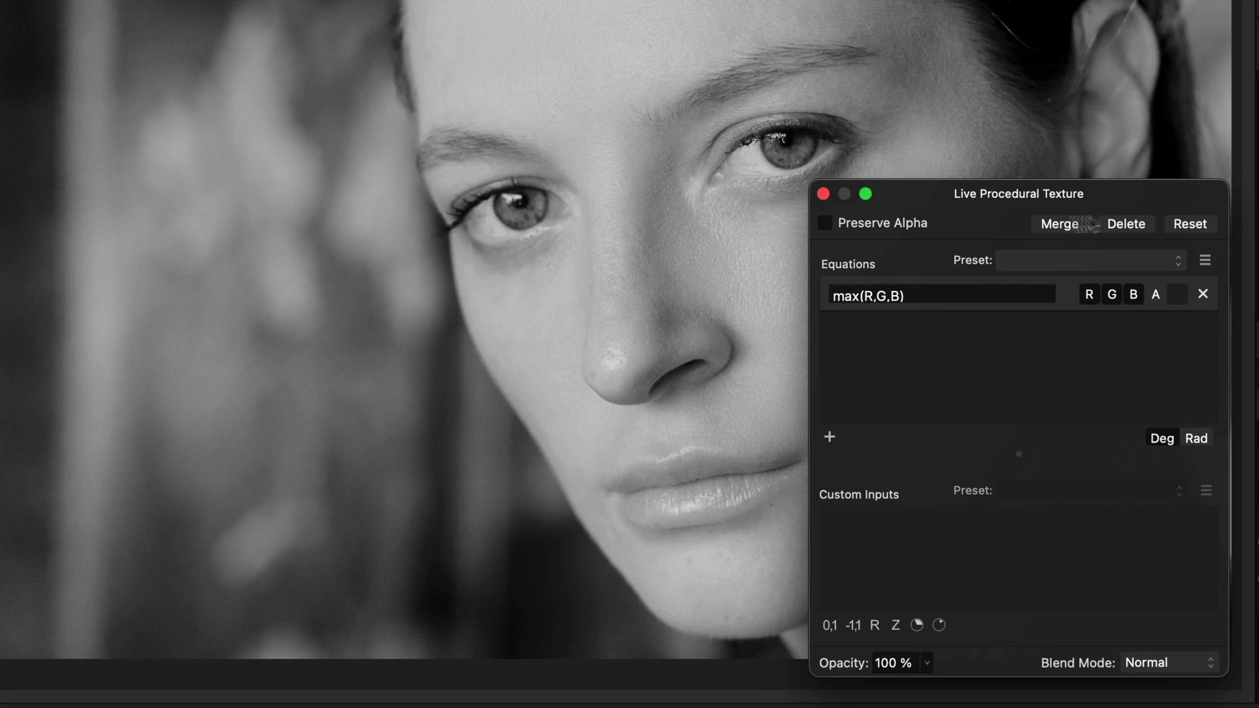
left_click(825, 195)
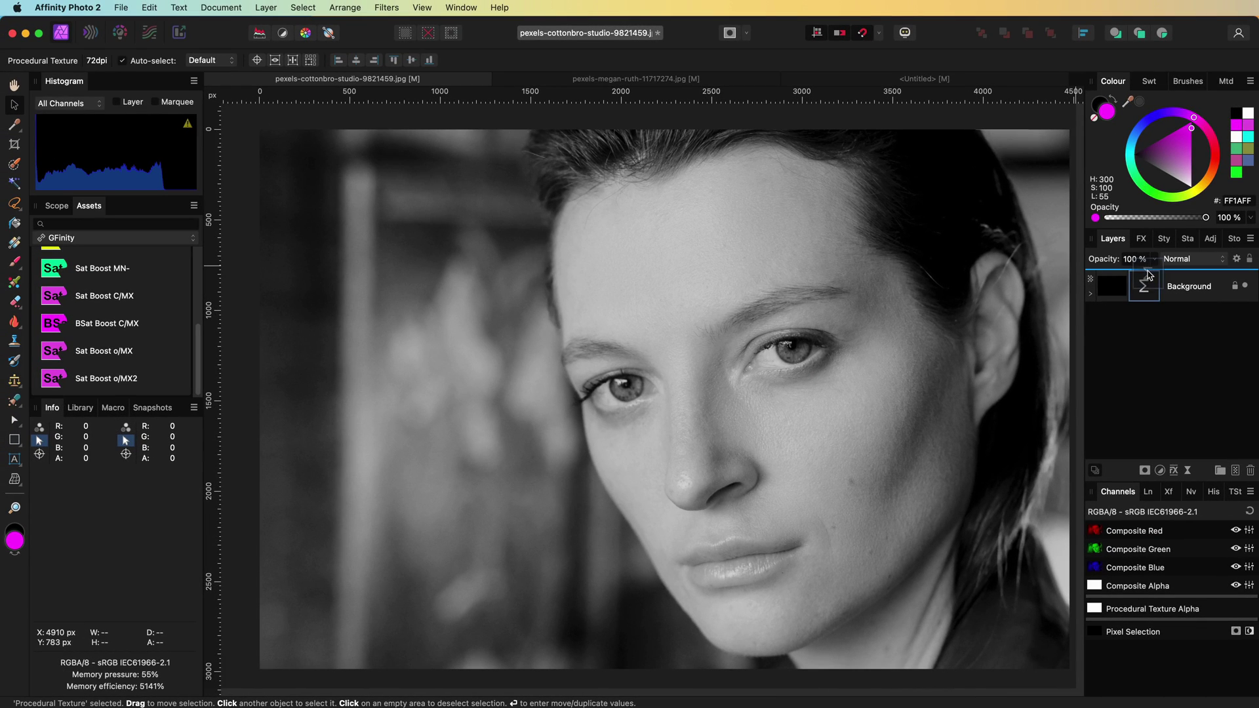
Move the texture above Background, duplicate Background, and group the texture with the copy.
left_click_drag(1143, 285, 1162, 267)
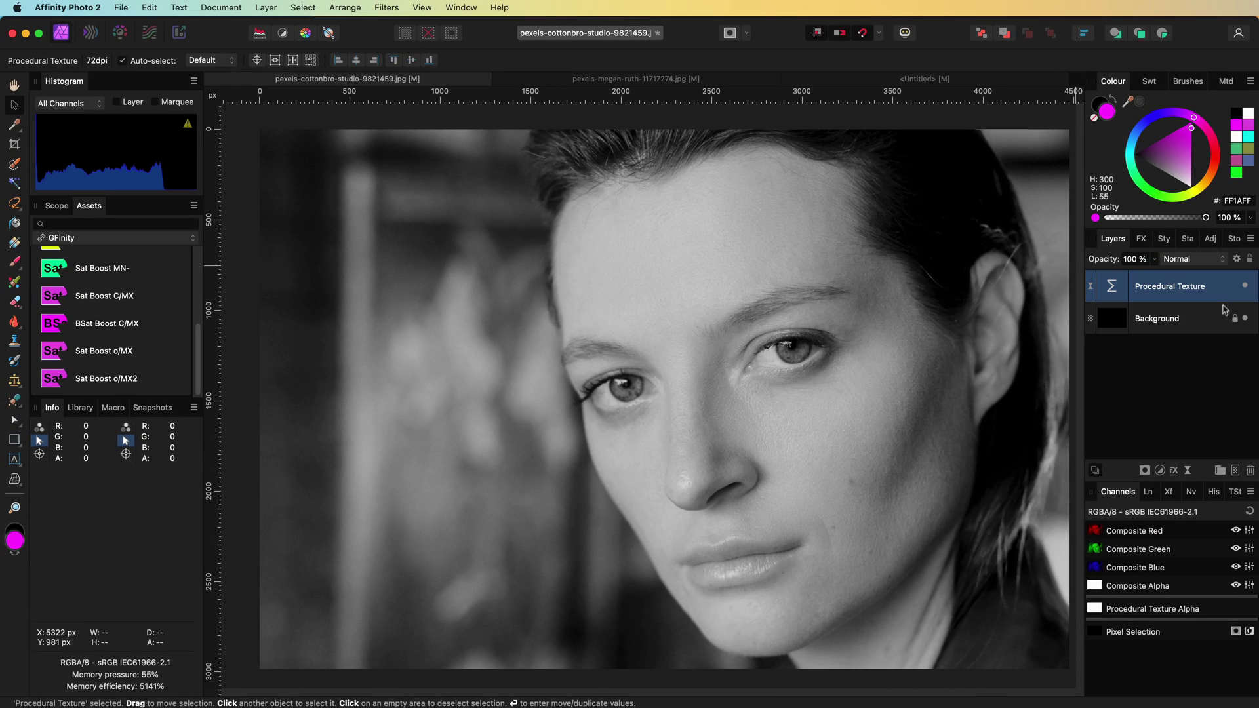
right_click(1114, 321)
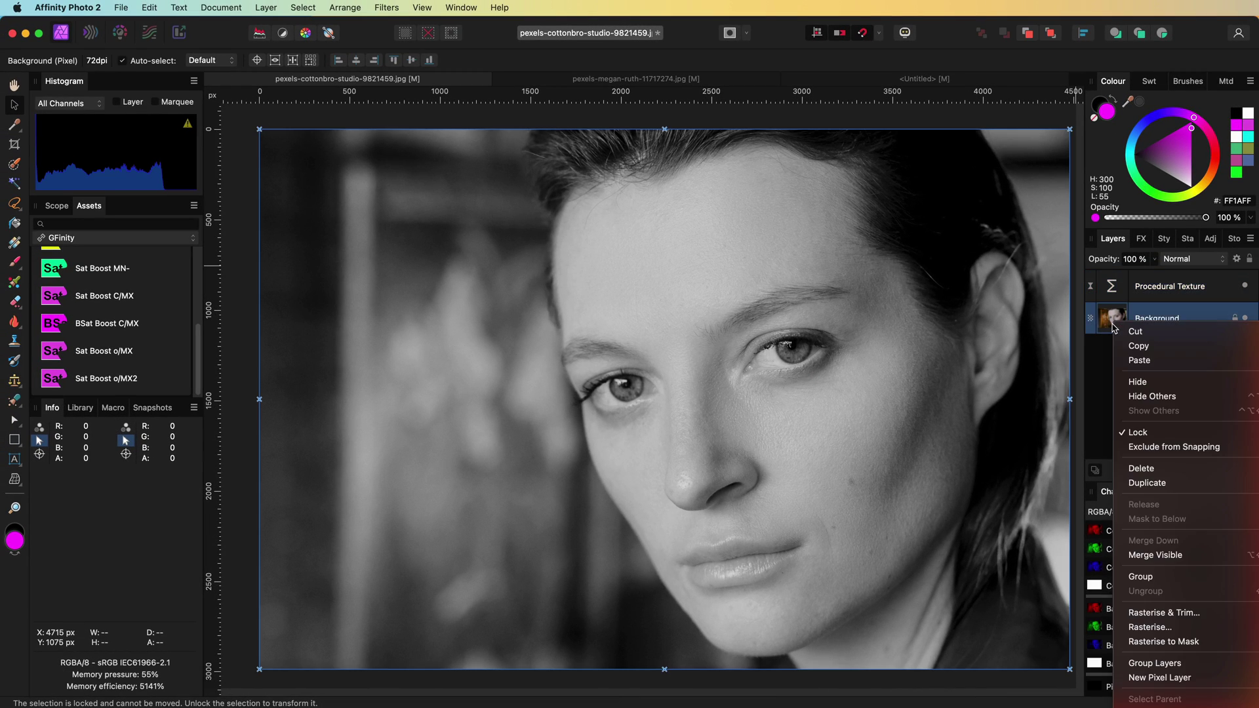
left_click(1147, 481)
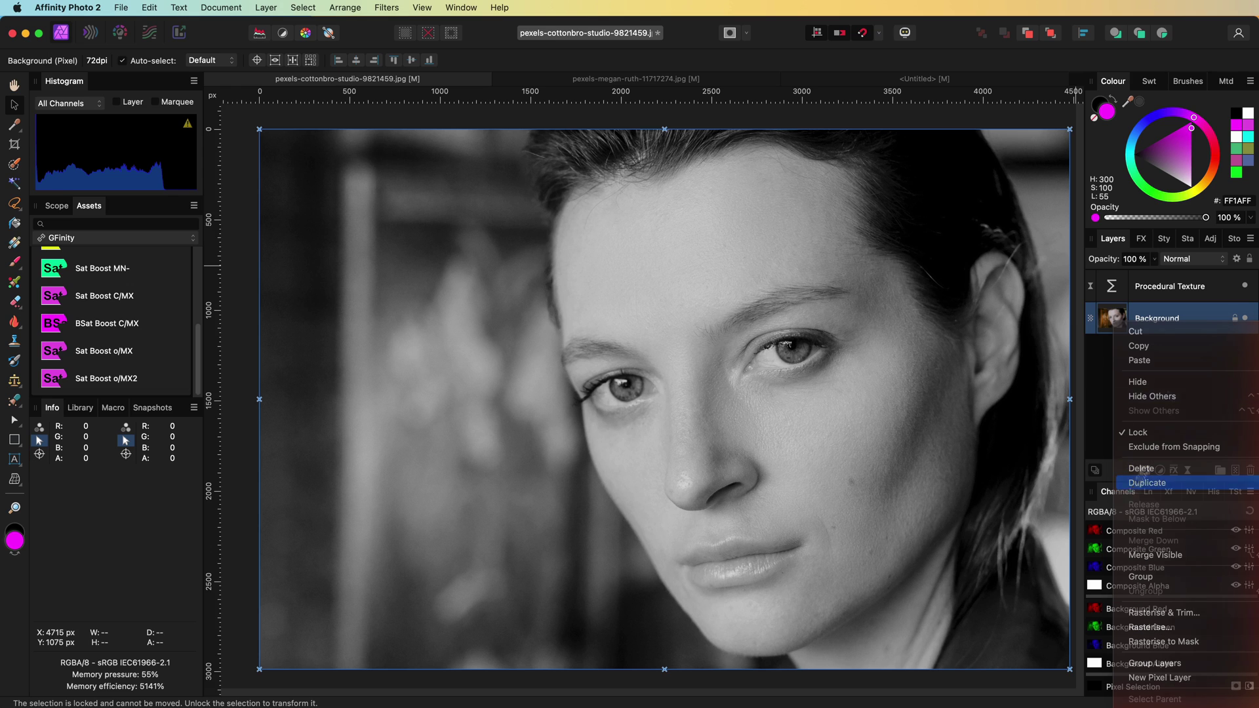
left_click(1166, 287, "shift")
right_click(1114, 284)
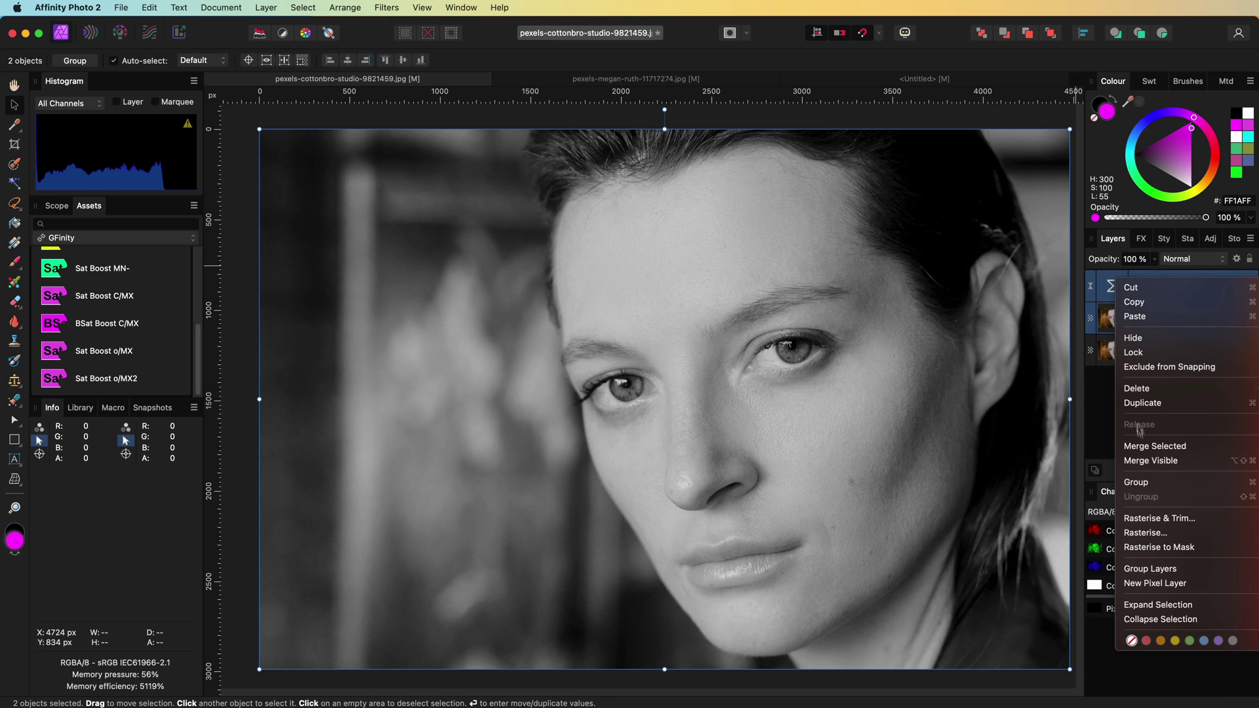
left_click(1136, 481)
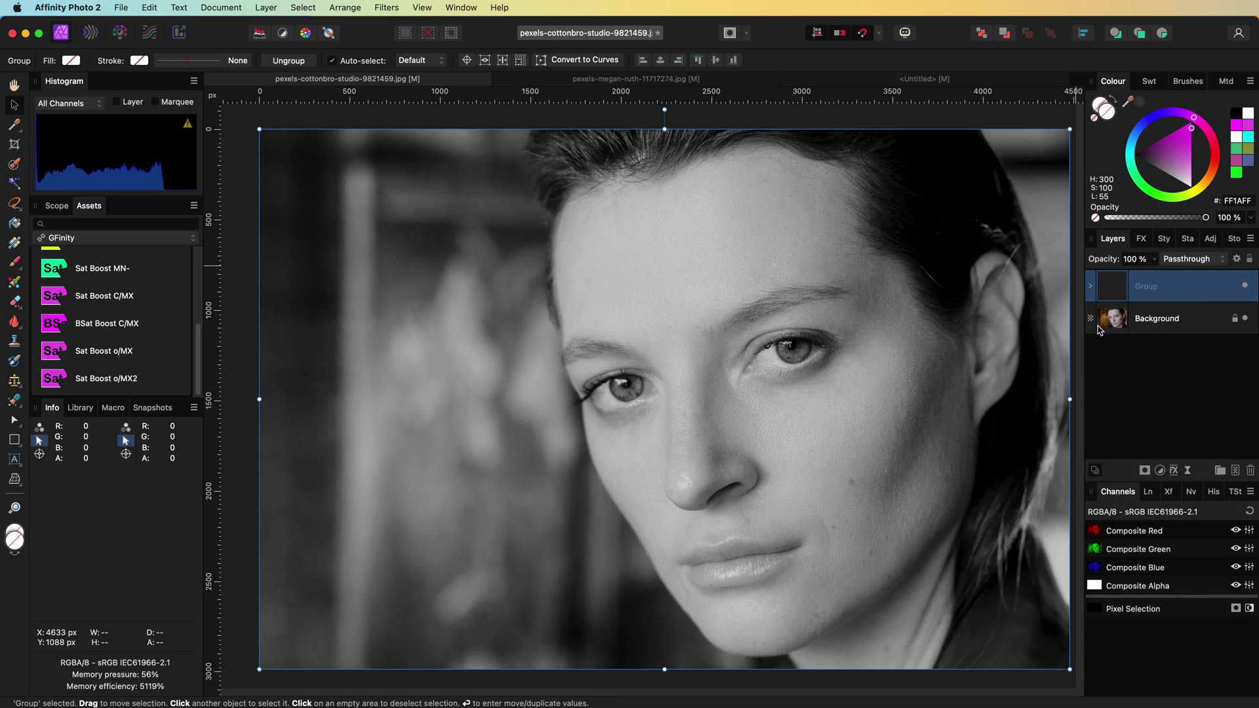
Blend the Procedural Texture inside the group in Divide mode.
left_click(1090, 285)
left_click(1186, 319)
left_click(1185, 259)
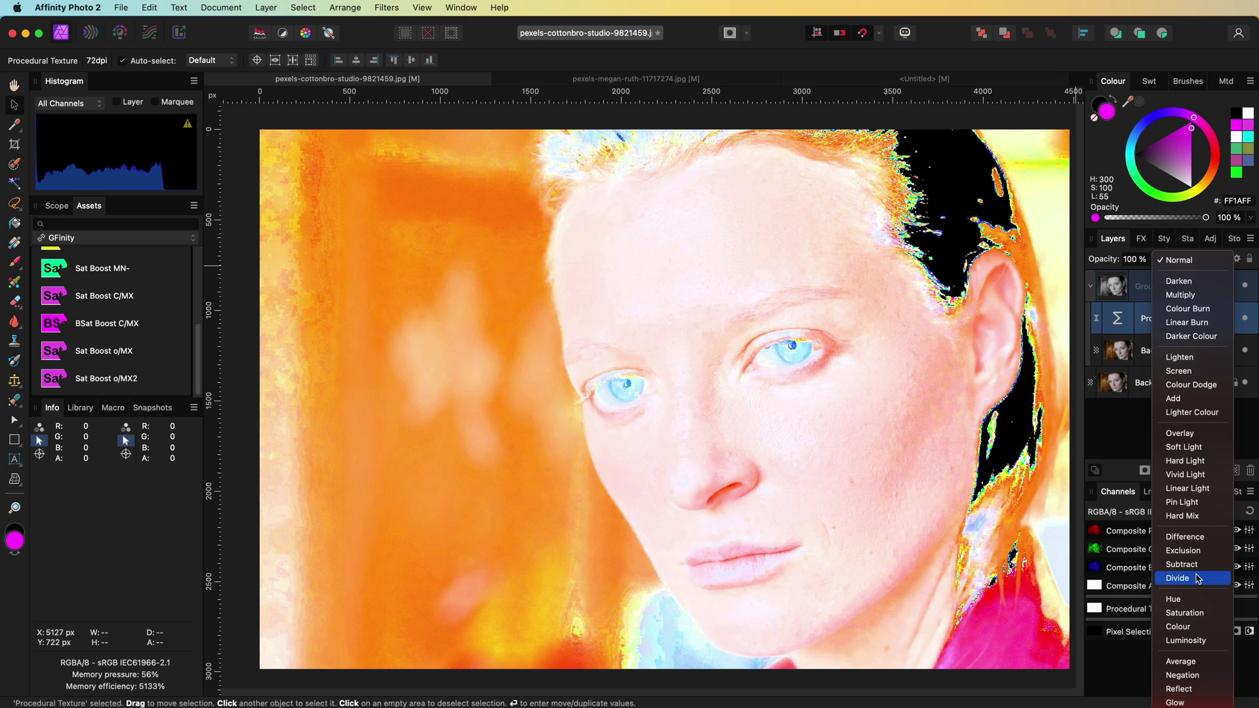
left_click(1199, 578)
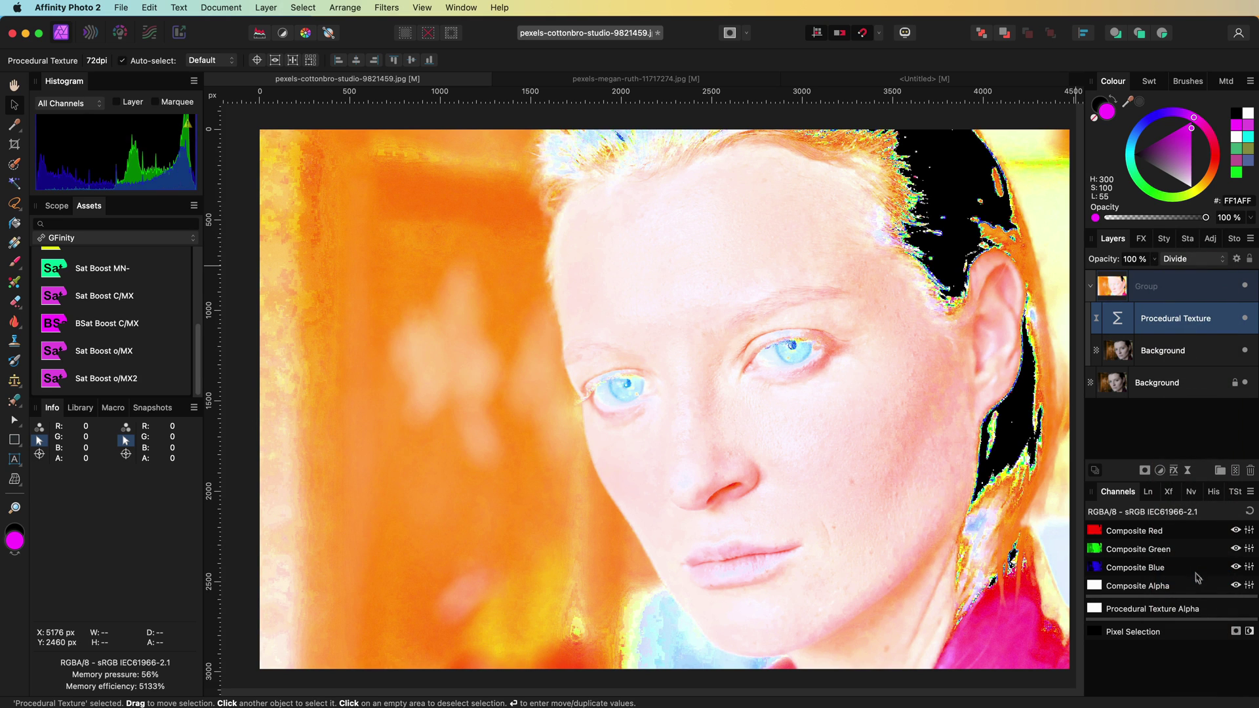
Blend the group in Multiply mode and toggle its visibility to compare.
left_click(1146, 287)
left_click(1172, 260)
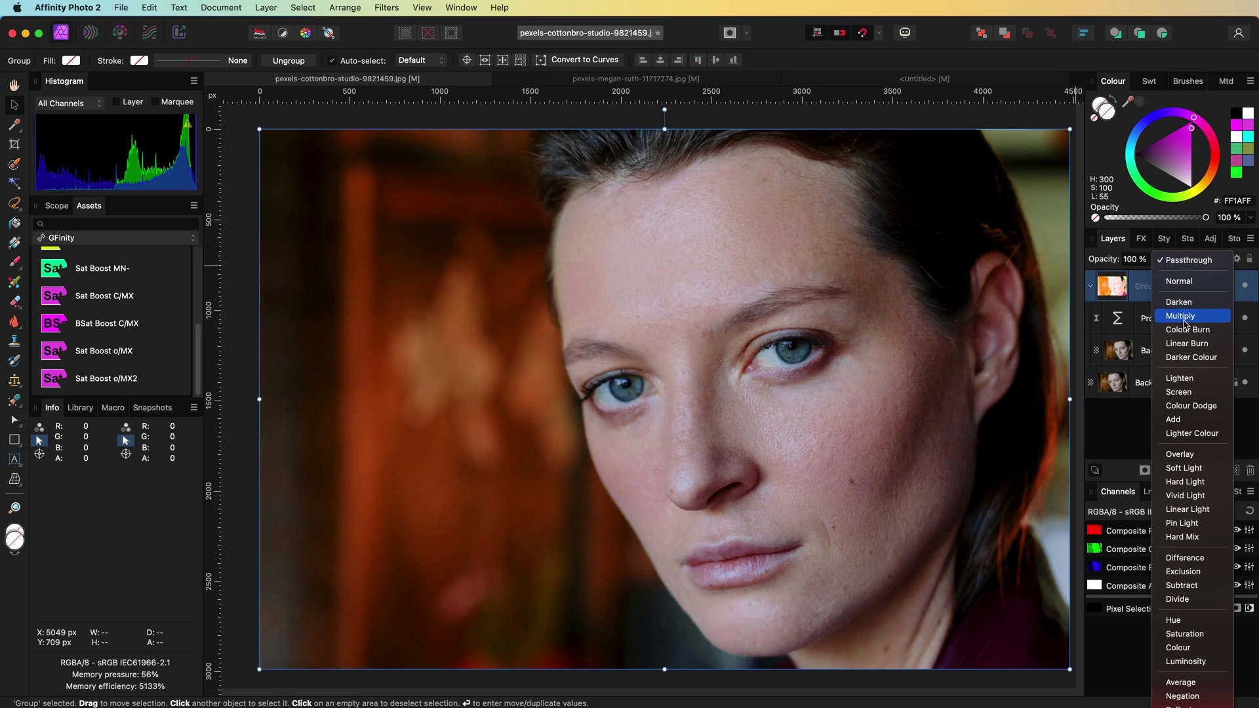
left_click(1181, 315)
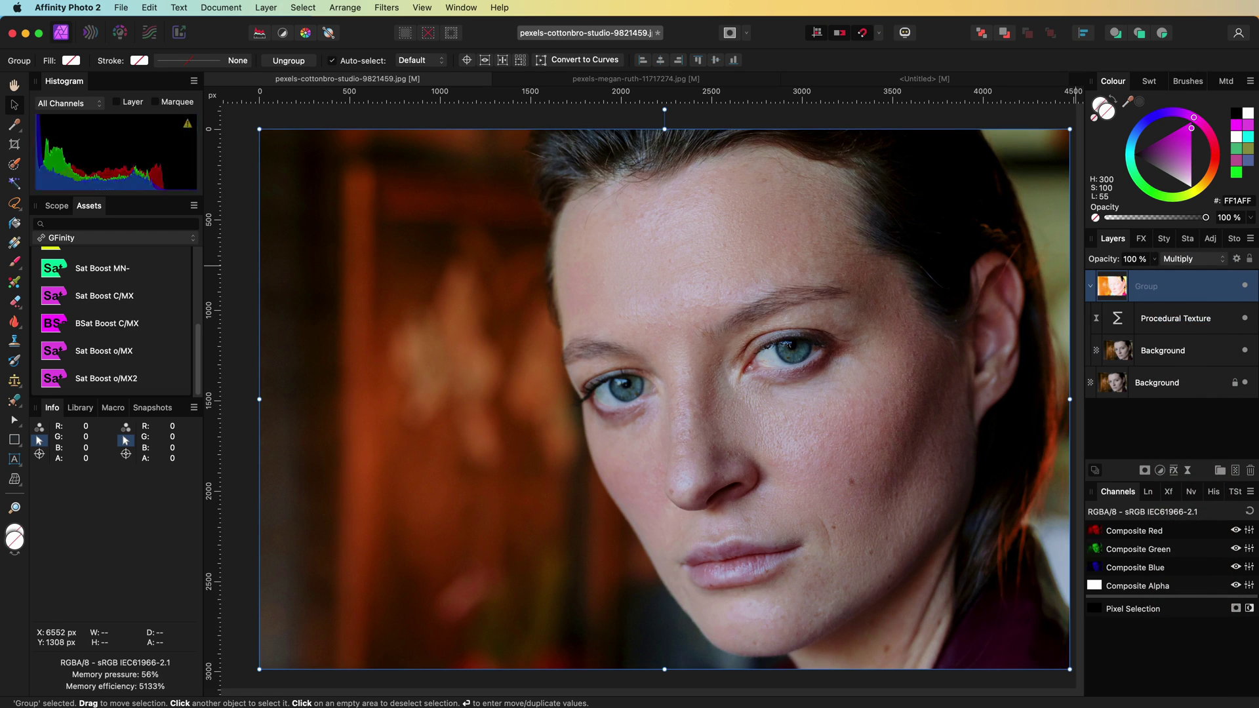
left_click(1245, 286)
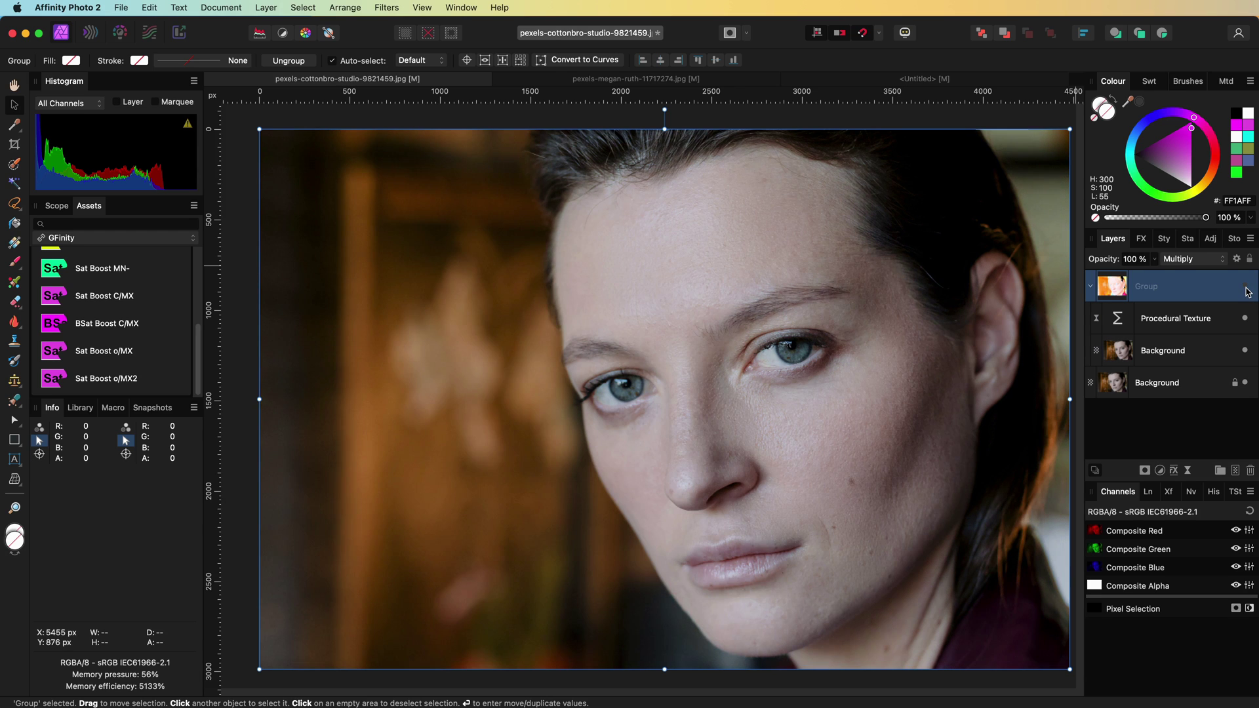
left_click(1245, 286)
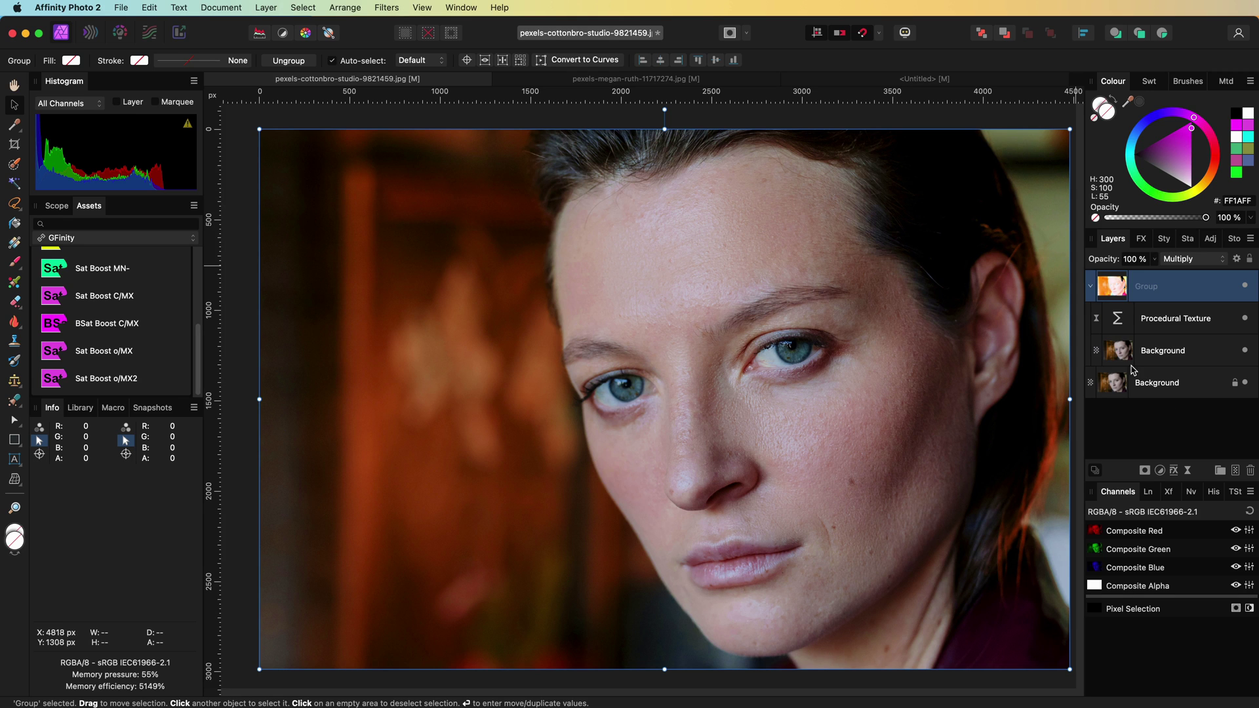
Hide the group and add a Procedural Texture above Background with the saved Sat Boost Max formula.
left_click(1245, 286)
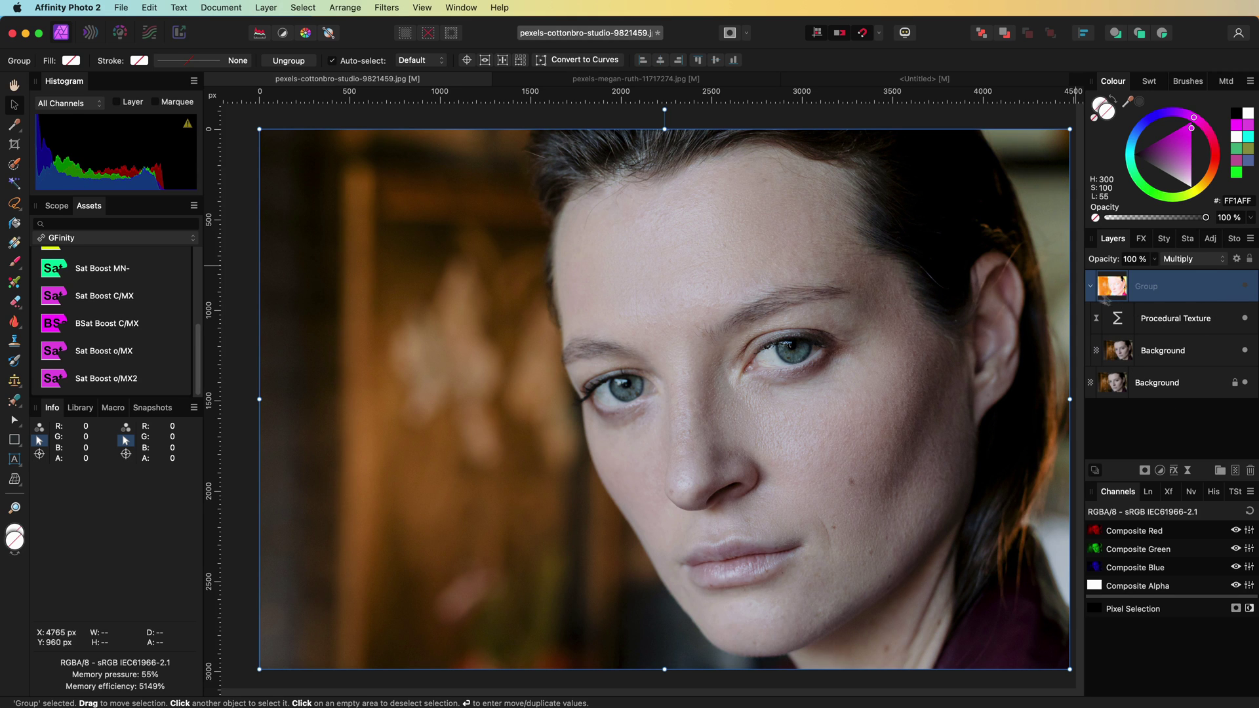
left_click(1190, 473)
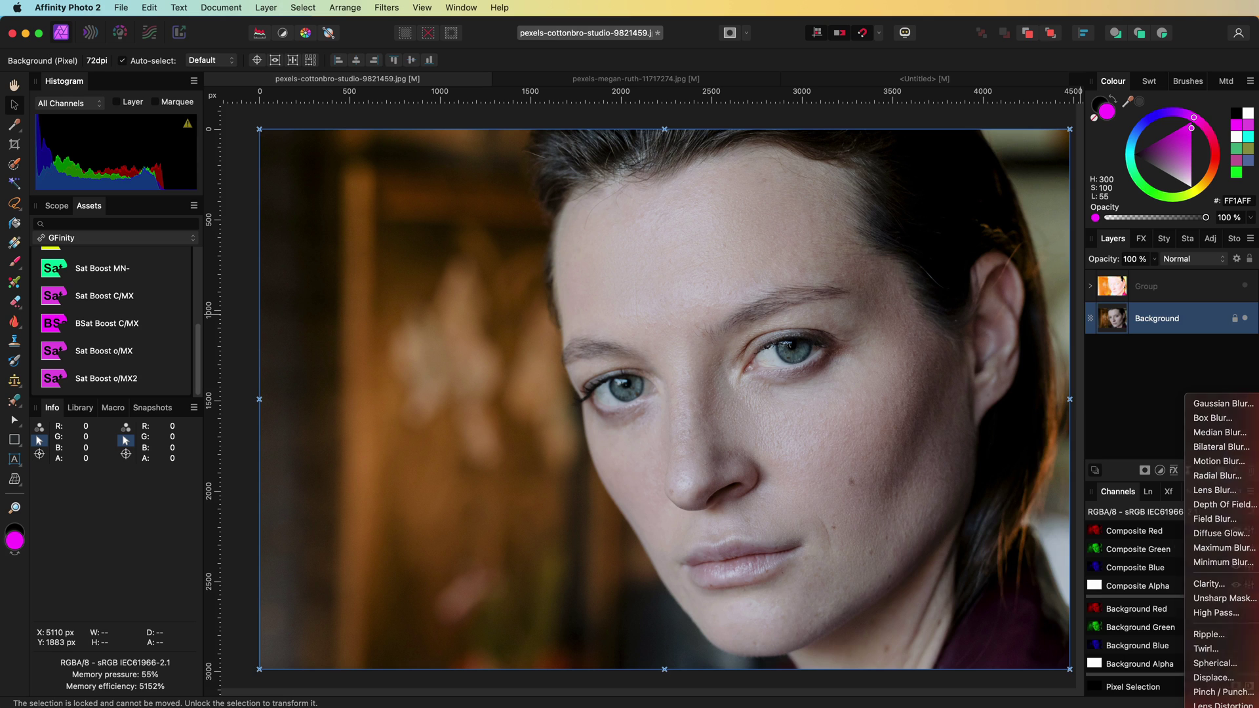
left_click(1220, 638)
left_click_drag(1144, 319, 1175, 339)
left_click(969, 421)
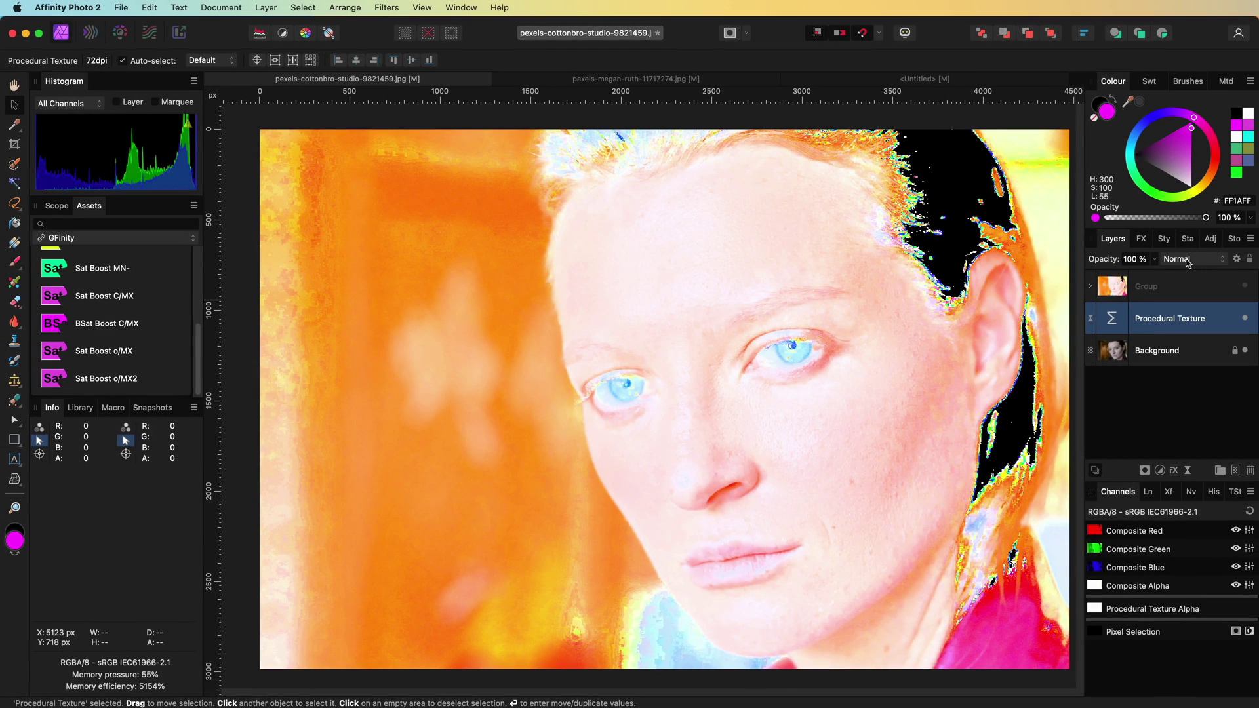
Blend the texture layer in Multiply mode and copy it.
left_click(1187, 260)
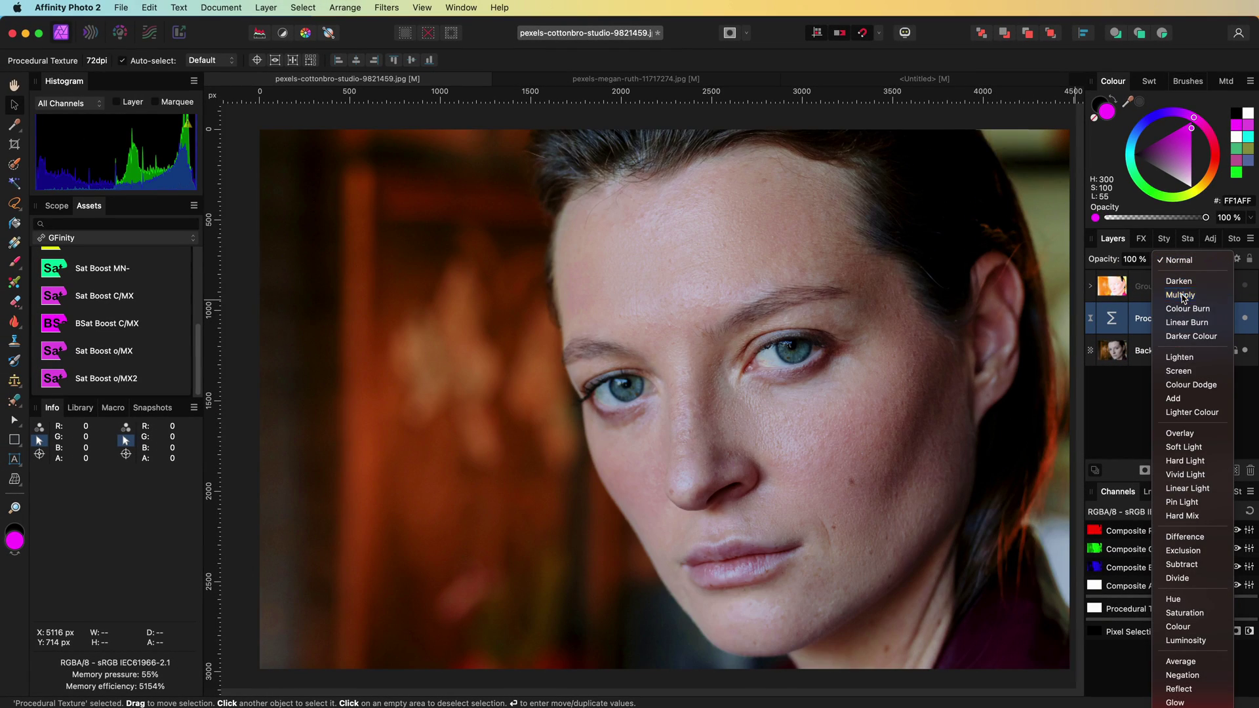
left_click(1180, 293)
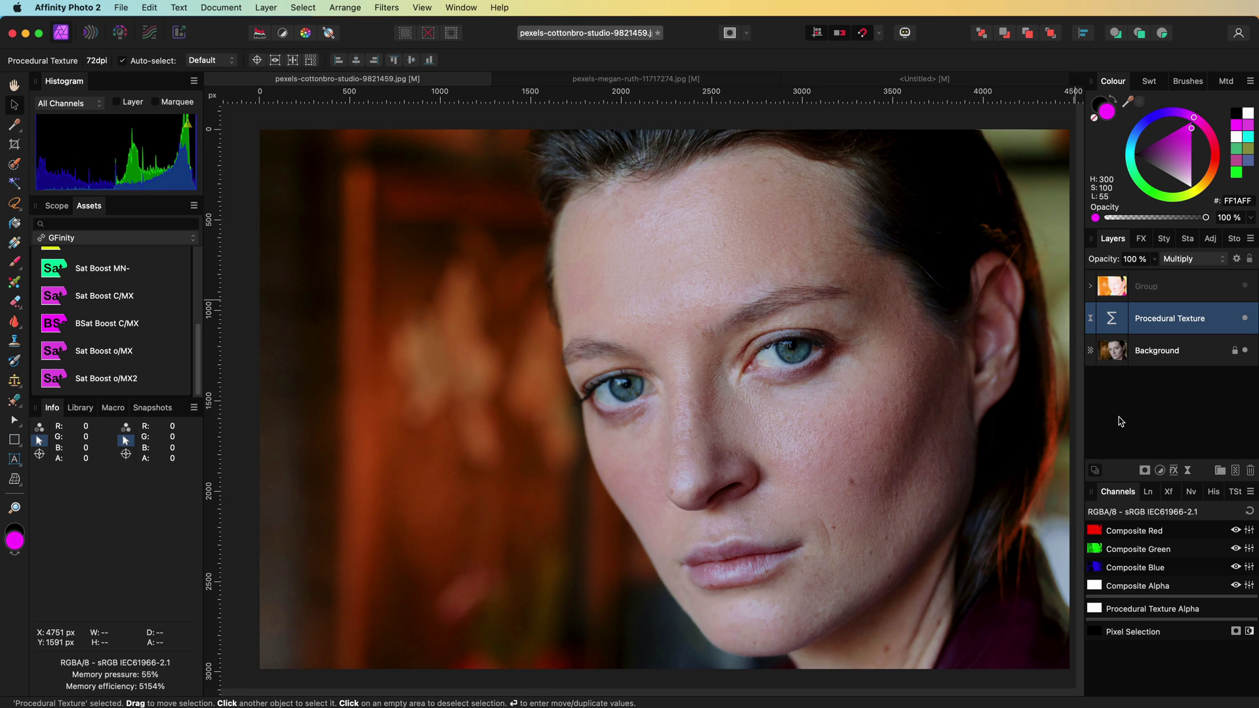
right_click(1126, 318)
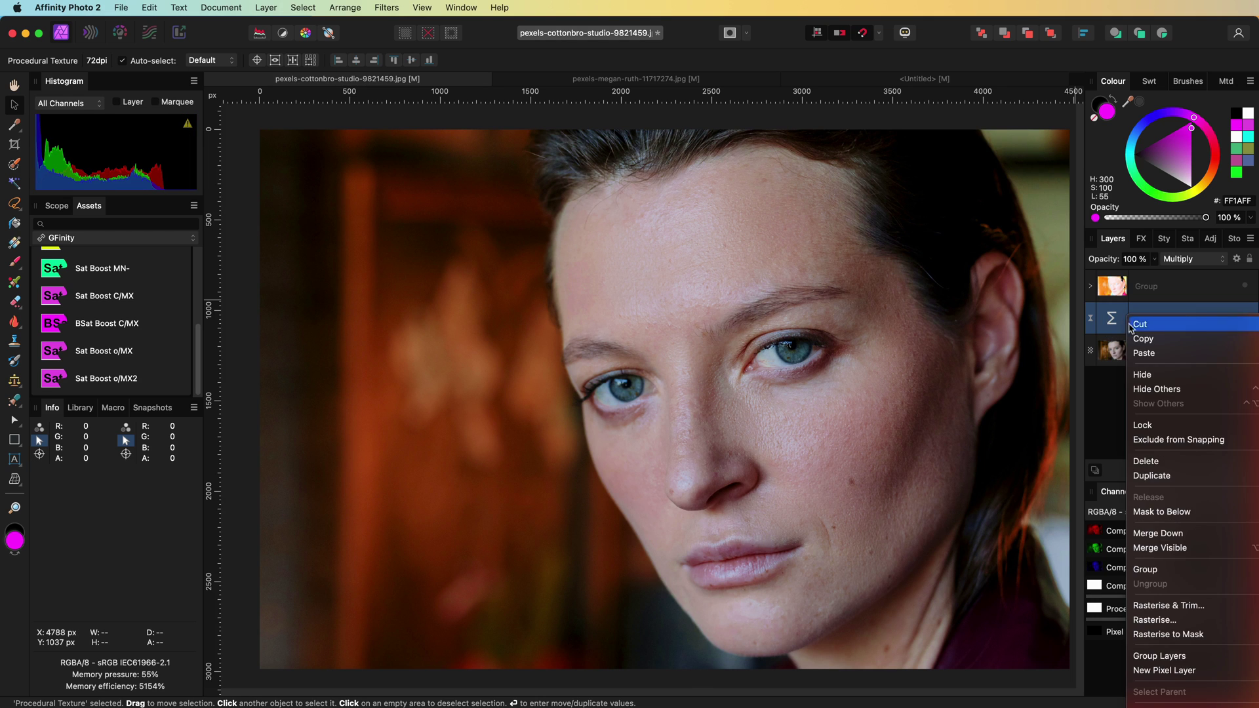
left_click(1143, 339)
Paste the copied colour-boost layer above the second portrait's Background.
left_click(635, 79)
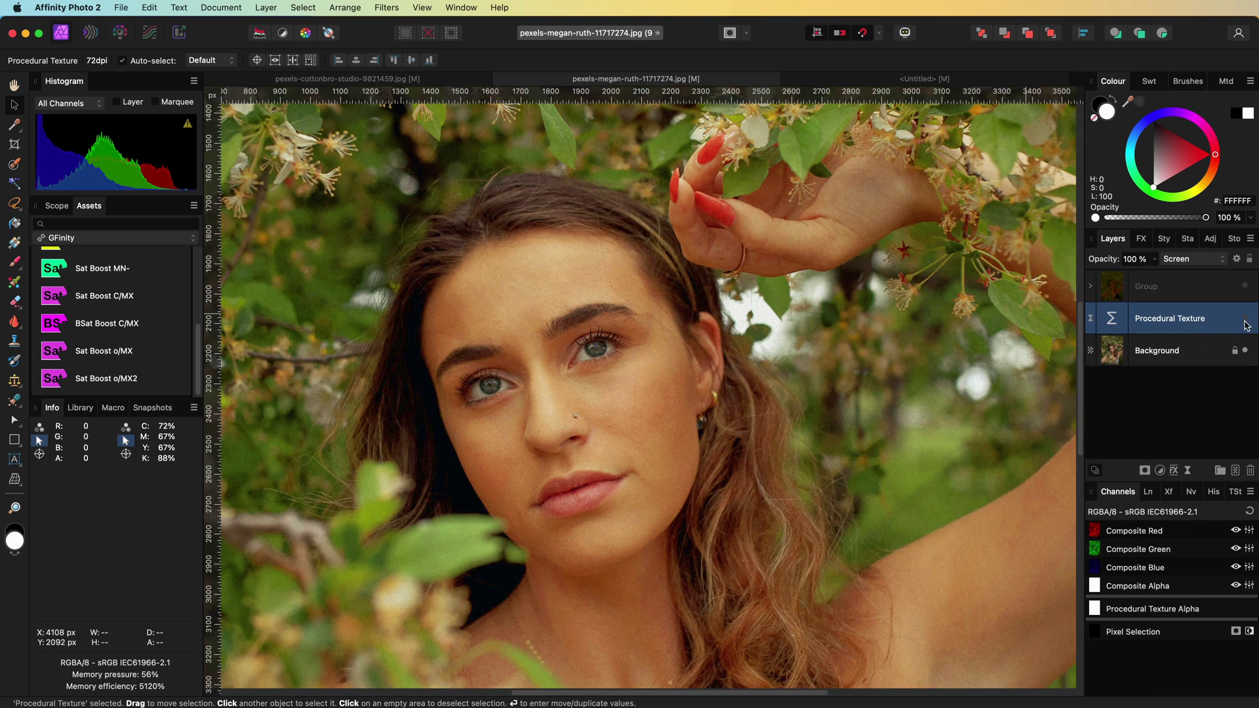
left_click(1157, 350)
right_click(1137, 357)
left_click(1167, 383)
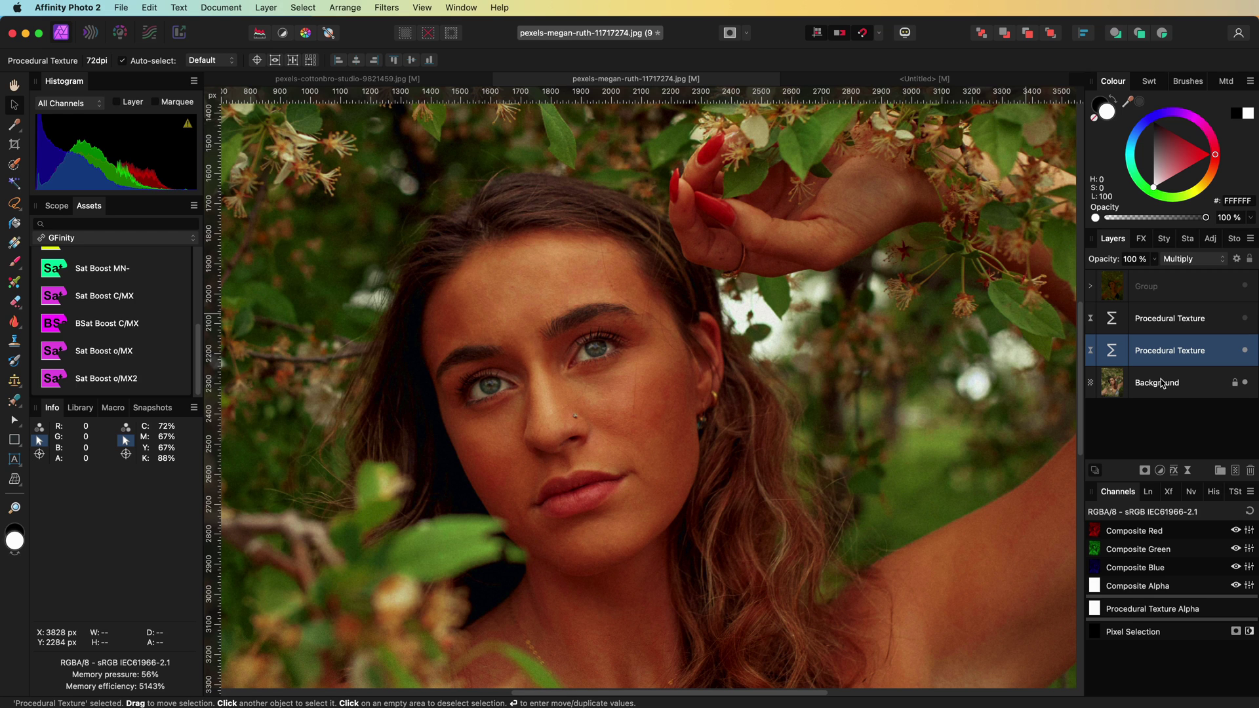
left_click(1181, 259)
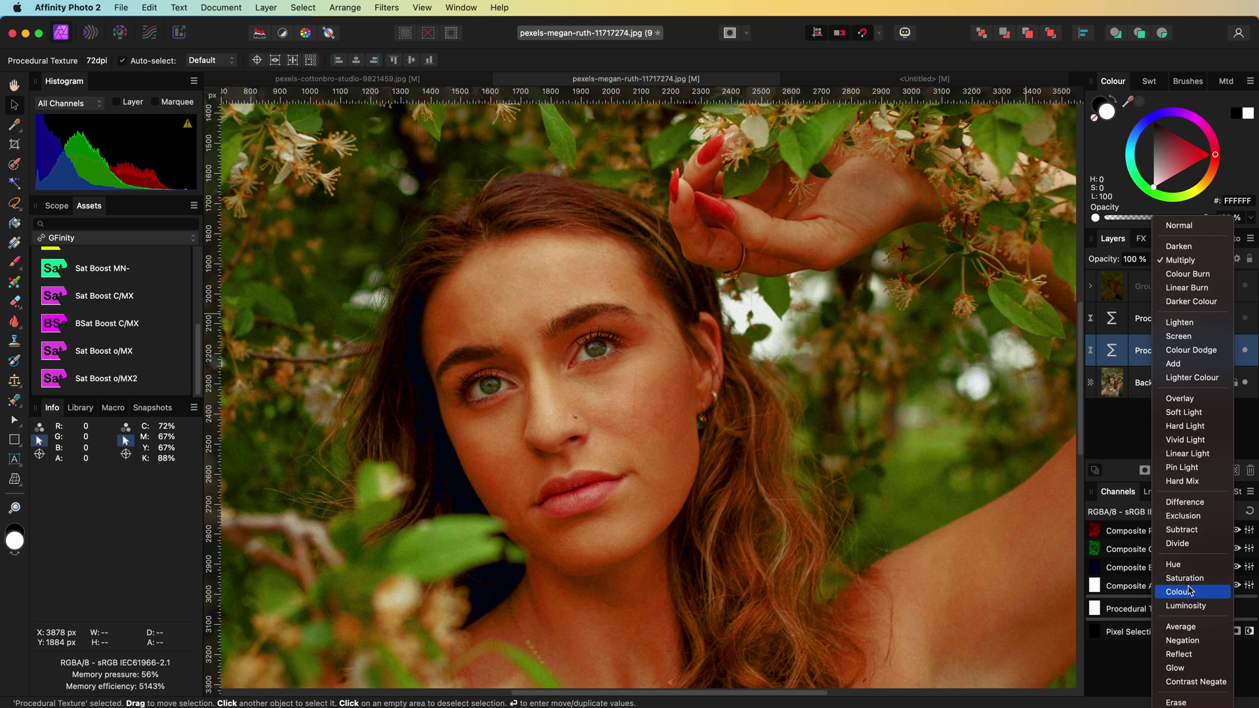
Switch the pasted texture to Colour blend mode and taper its underlying composition range away from dark tones.
left_click(1177, 591)
left_click(1235, 259)
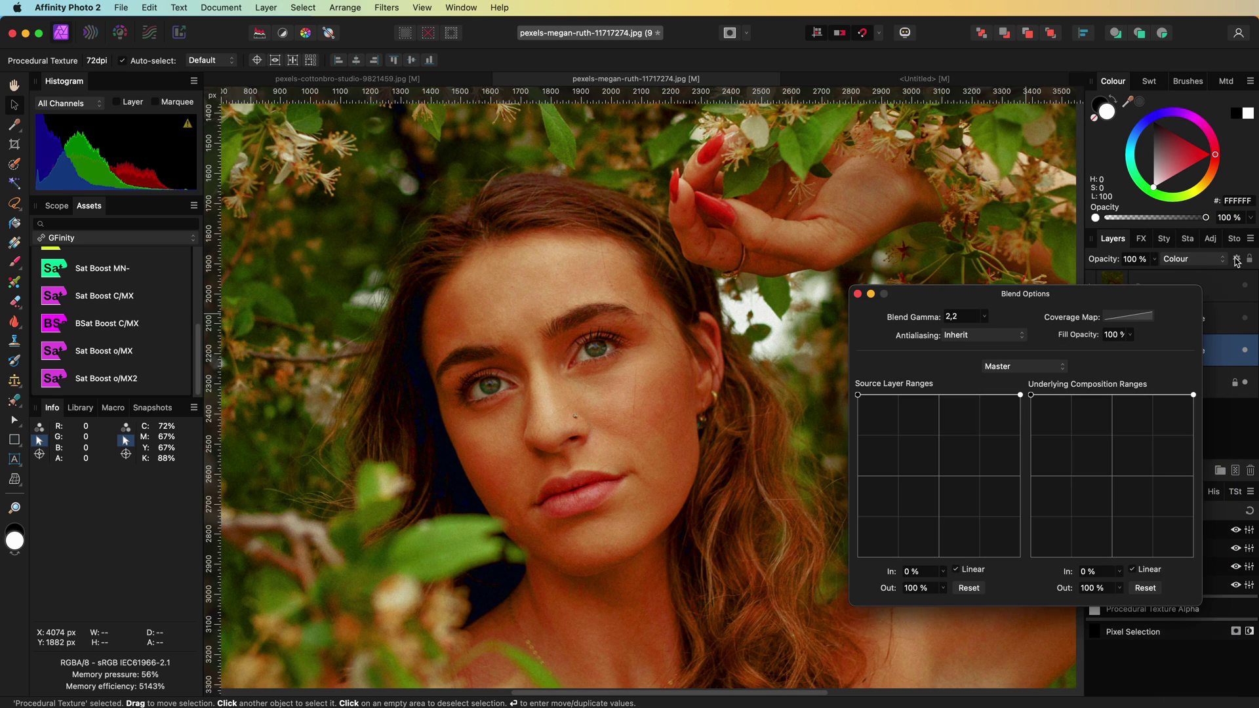
left_click_drag(1031, 396, 1032, 557)
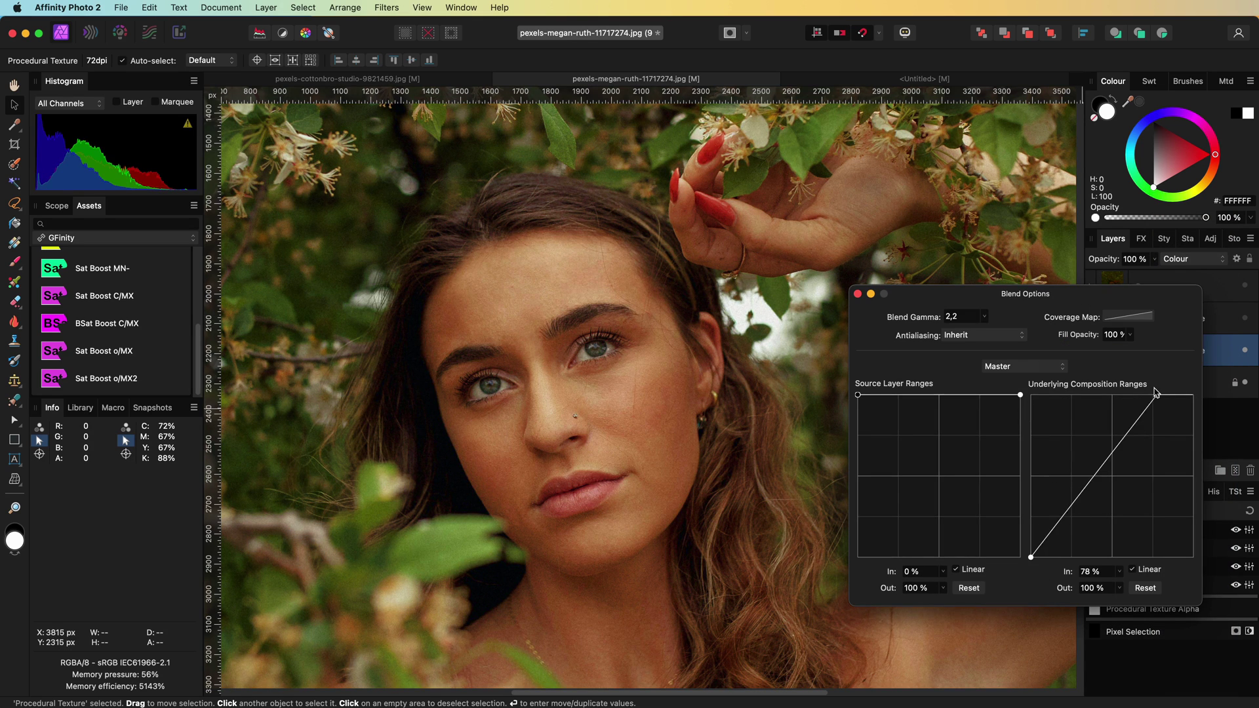
left_click_drag(1192, 395, 1153, 395)
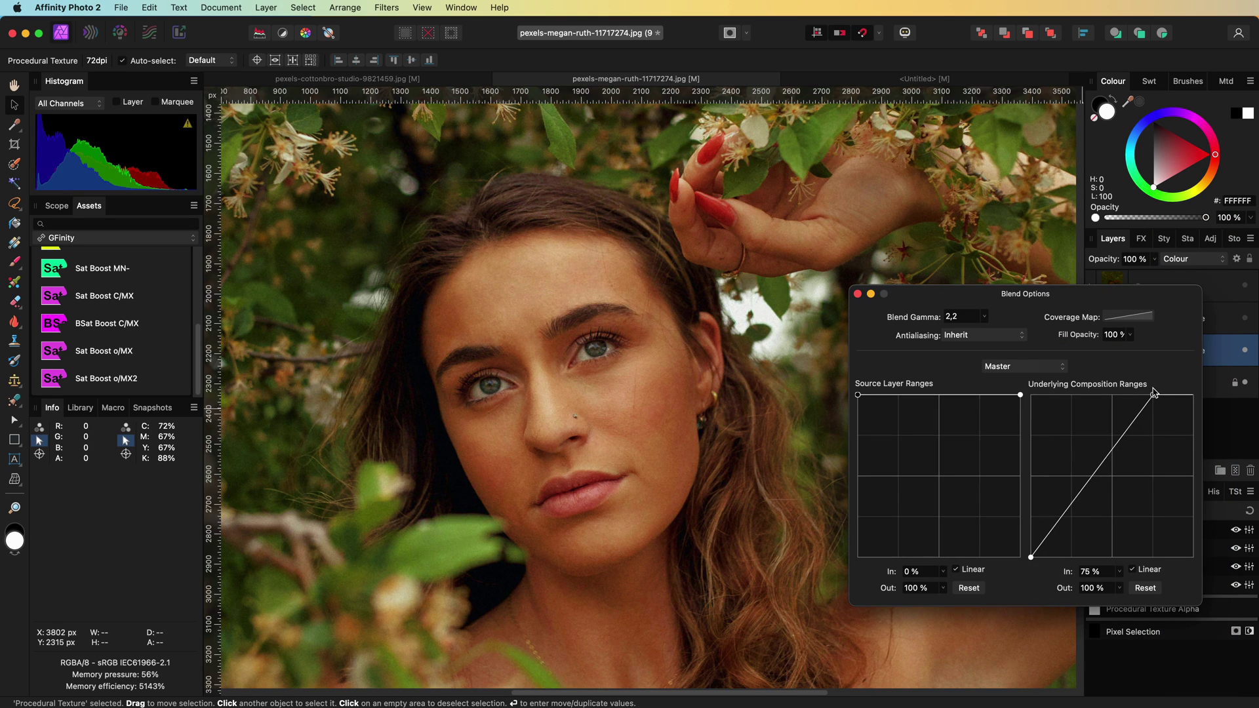
left_click(857, 295)
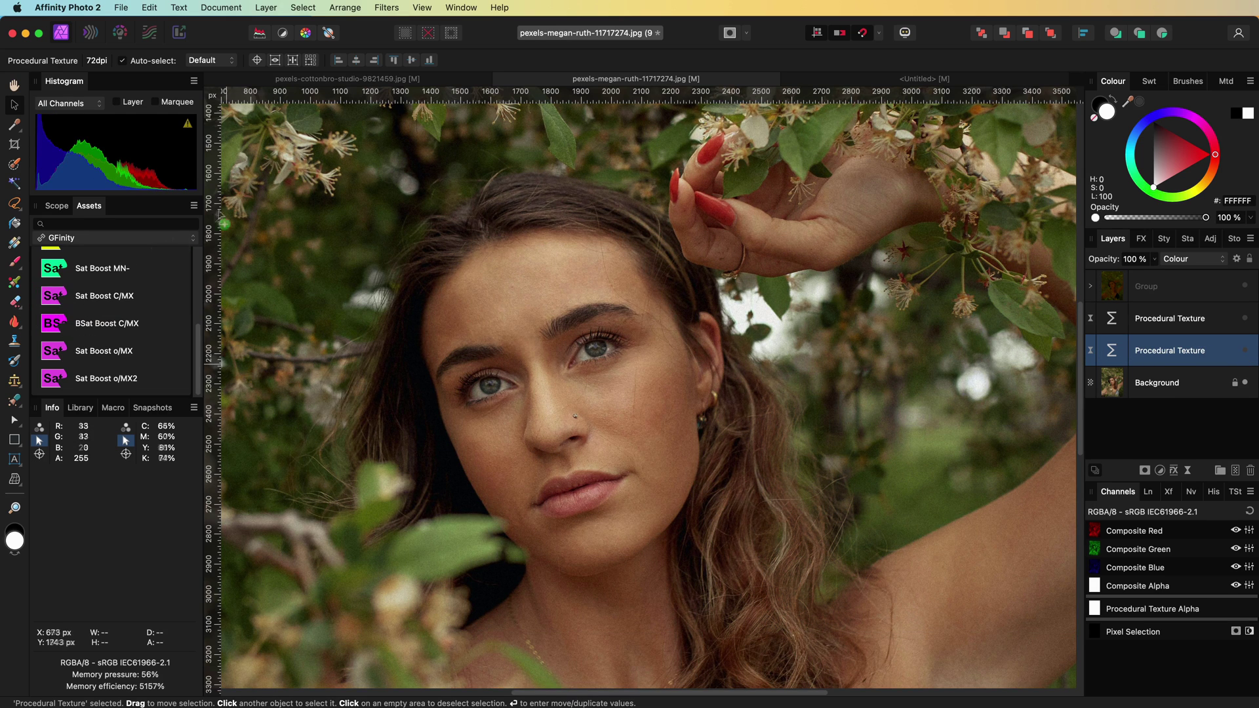
left_click_drag(231, 221, 254, 202)
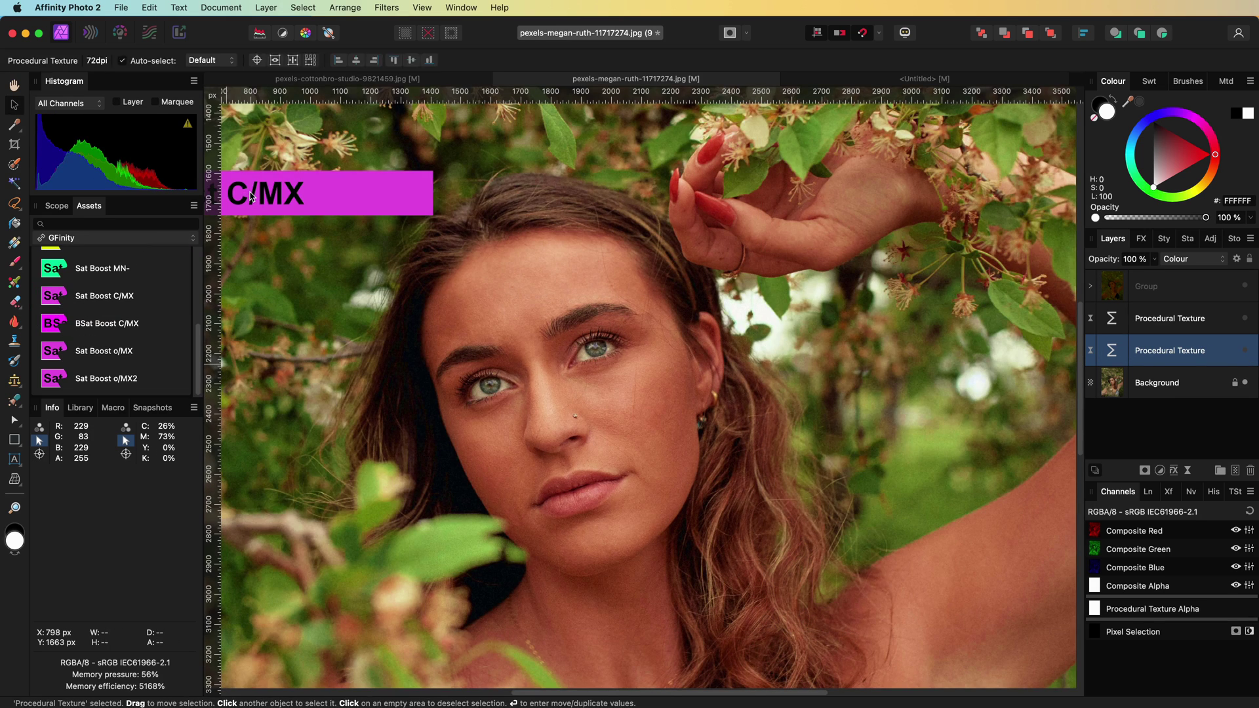
key("super+z")
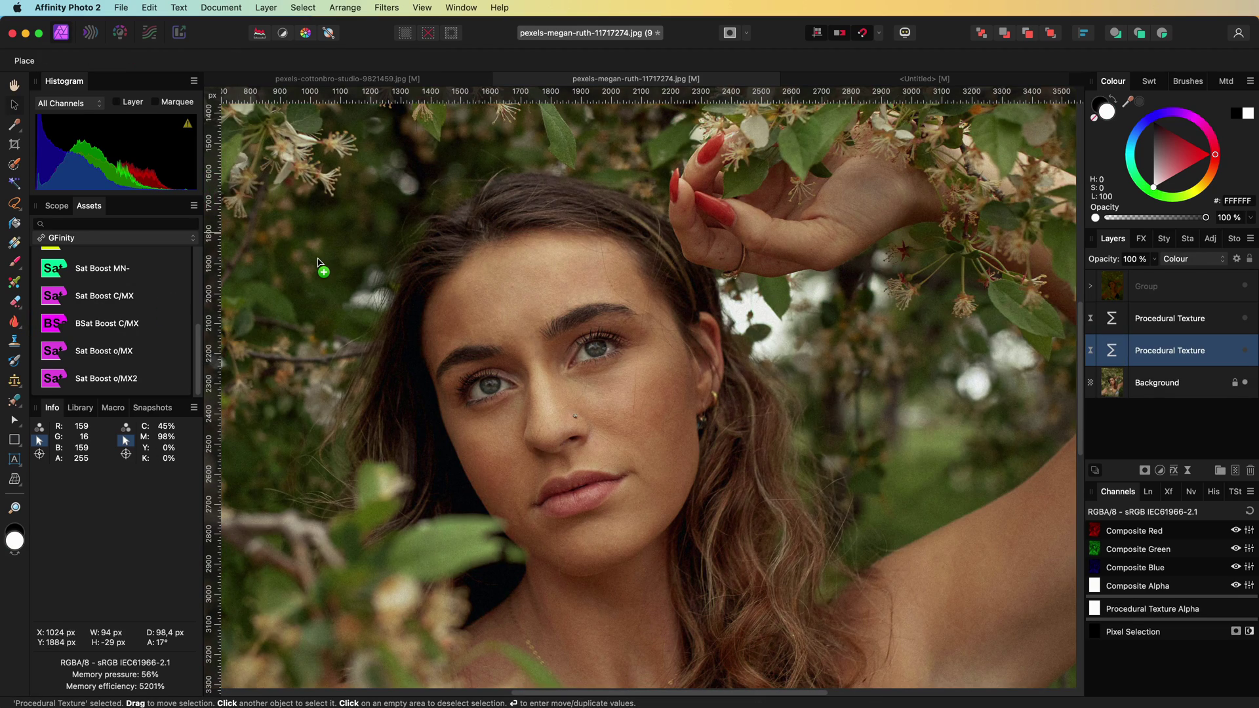
left_click_drag(54, 295, 318, 258)
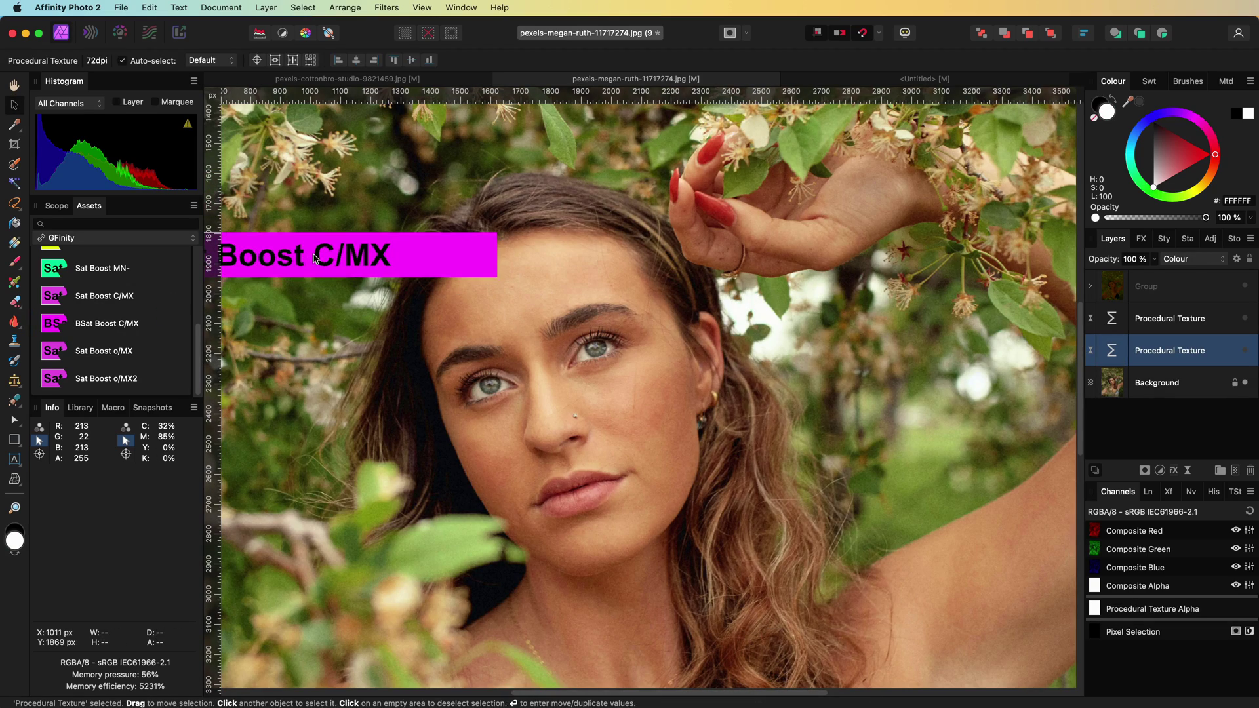
key("super+z")
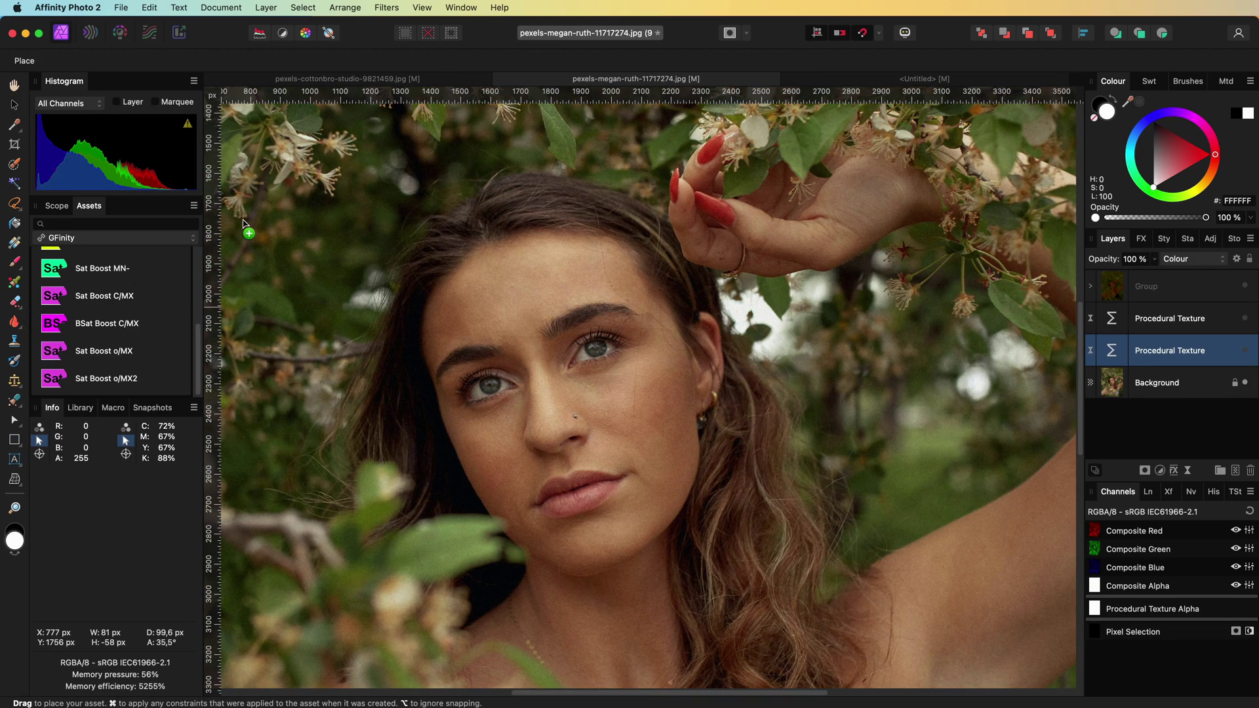
left_click_drag(54, 351, 325, 221)
key("super+z")
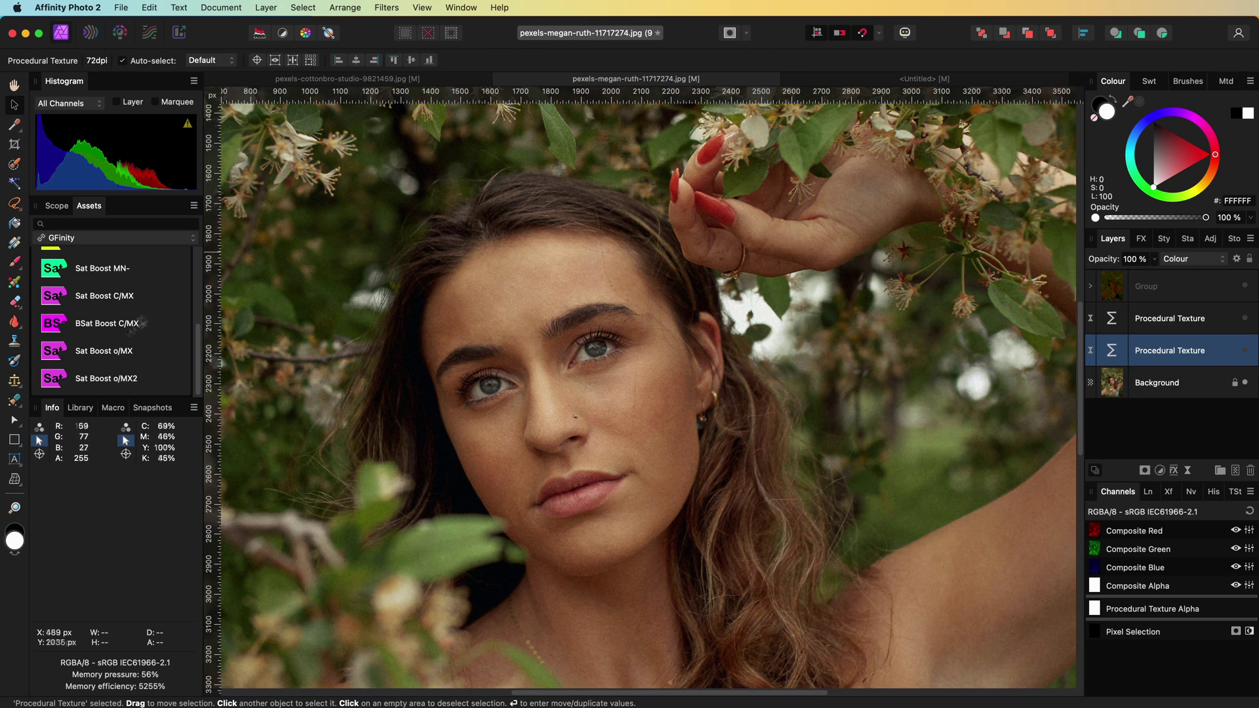
left_click_drag(55, 379, 268, 228)
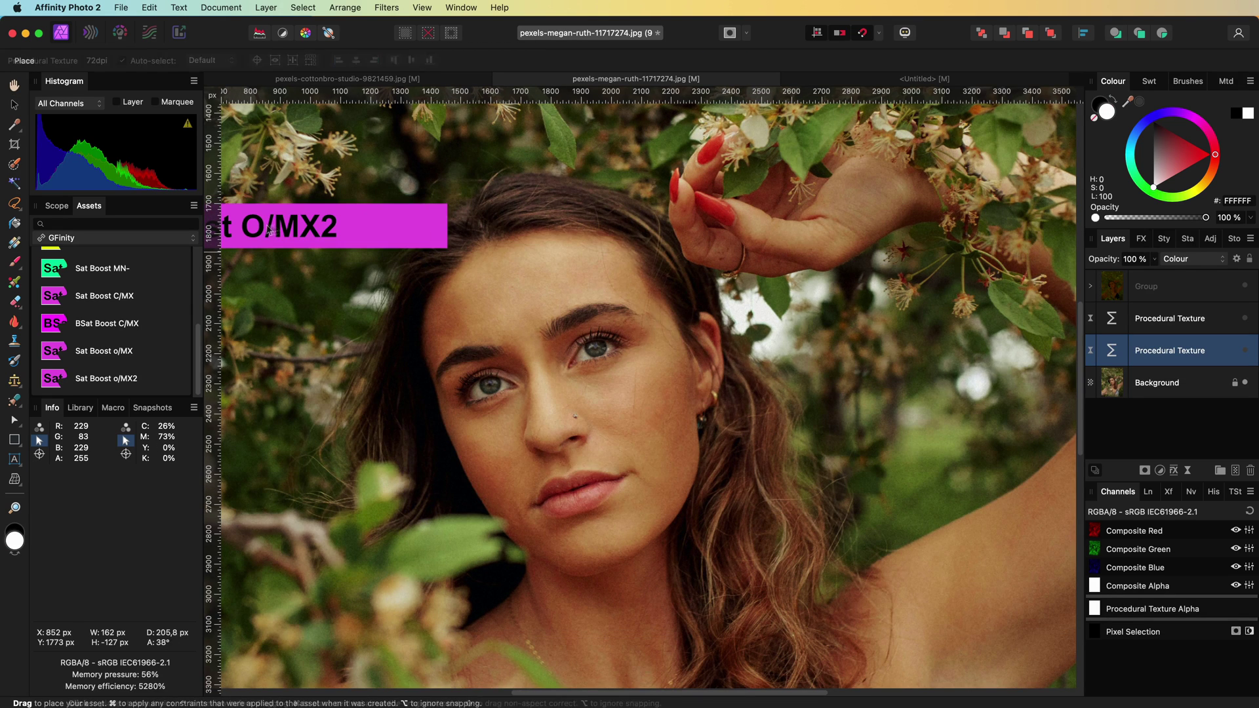